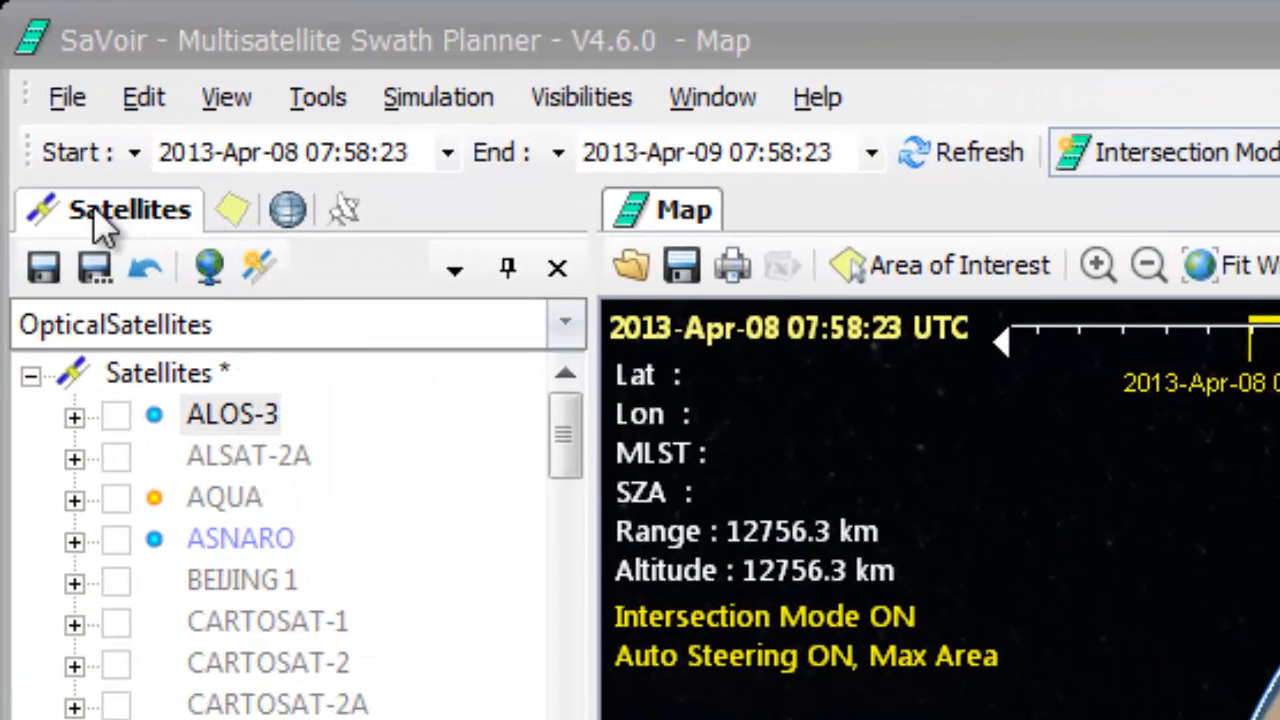
Show the My Italy area of interest on the map and bring Italy and the Mediterranean into close view.
click(232, 212)
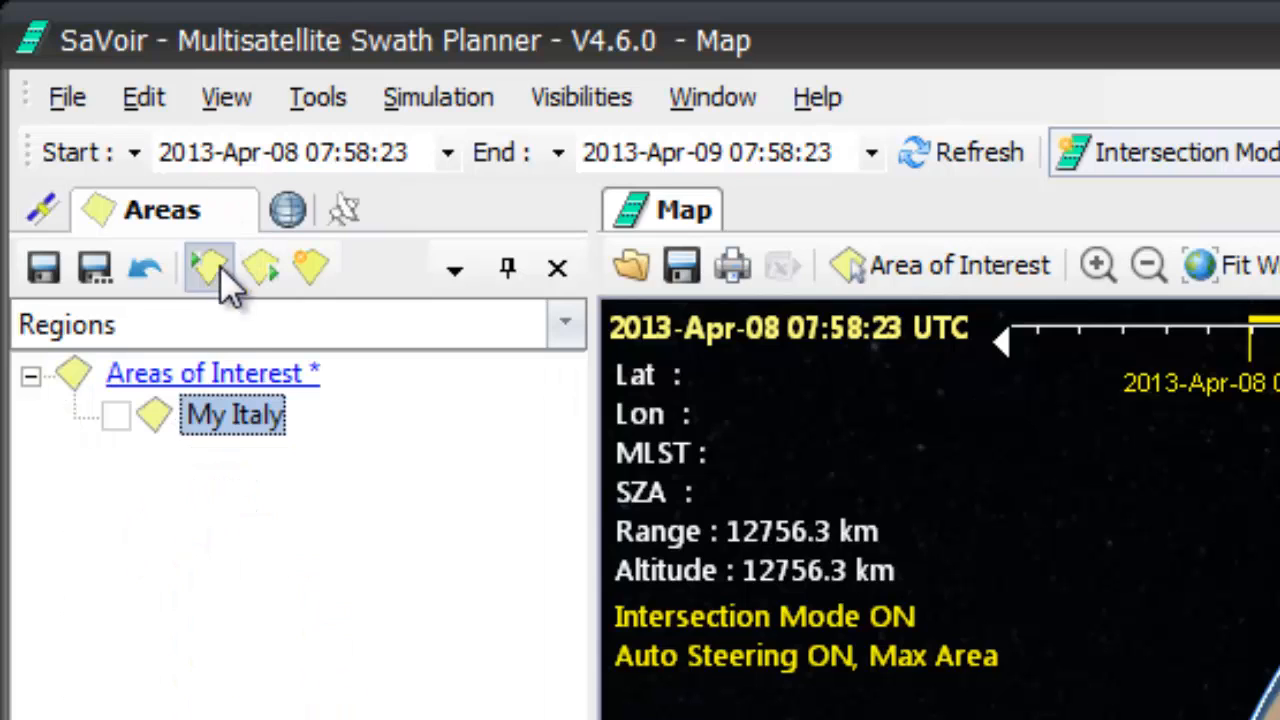
click(226, 418)
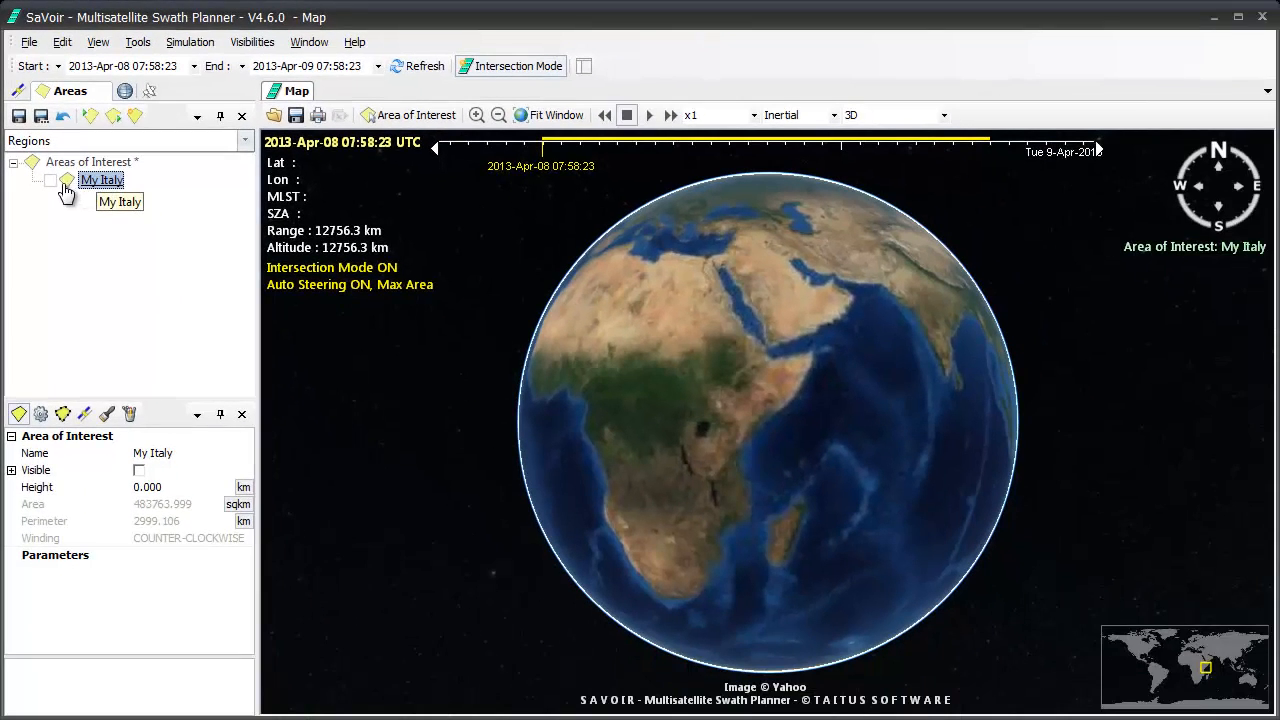
click(50, 180)
drag(587, 302, 827, 512)
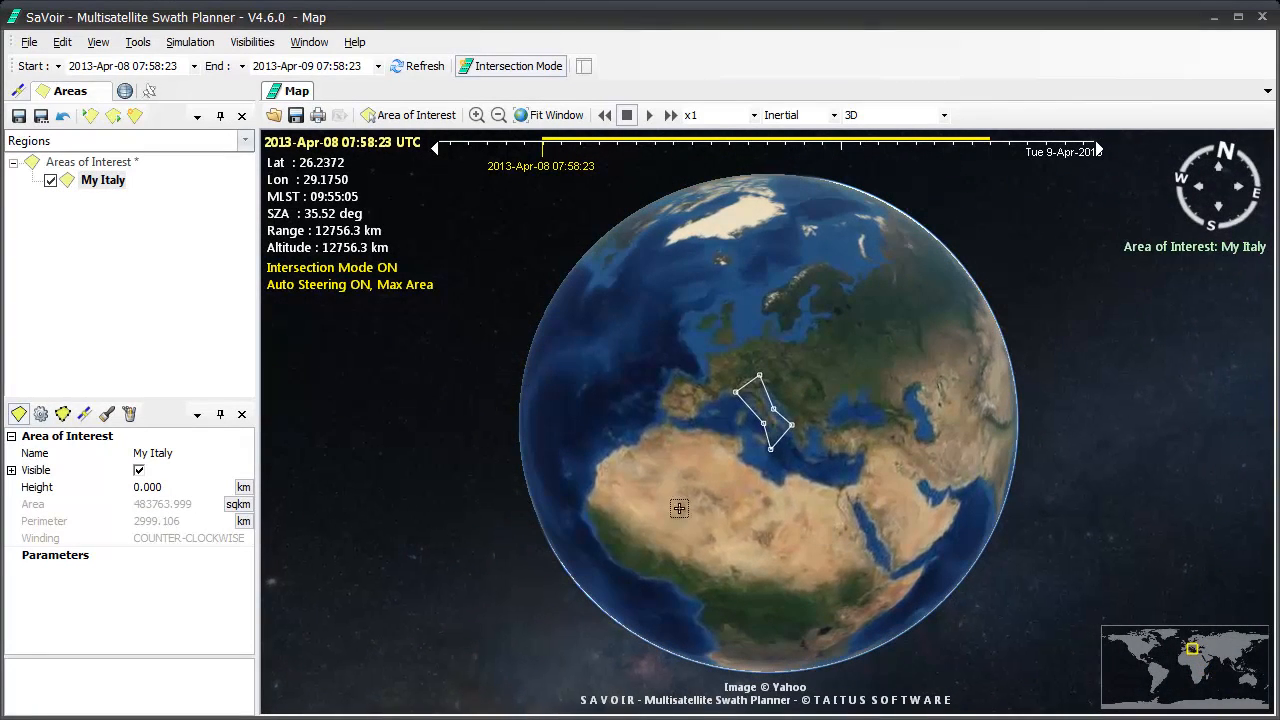
click(481, 116)
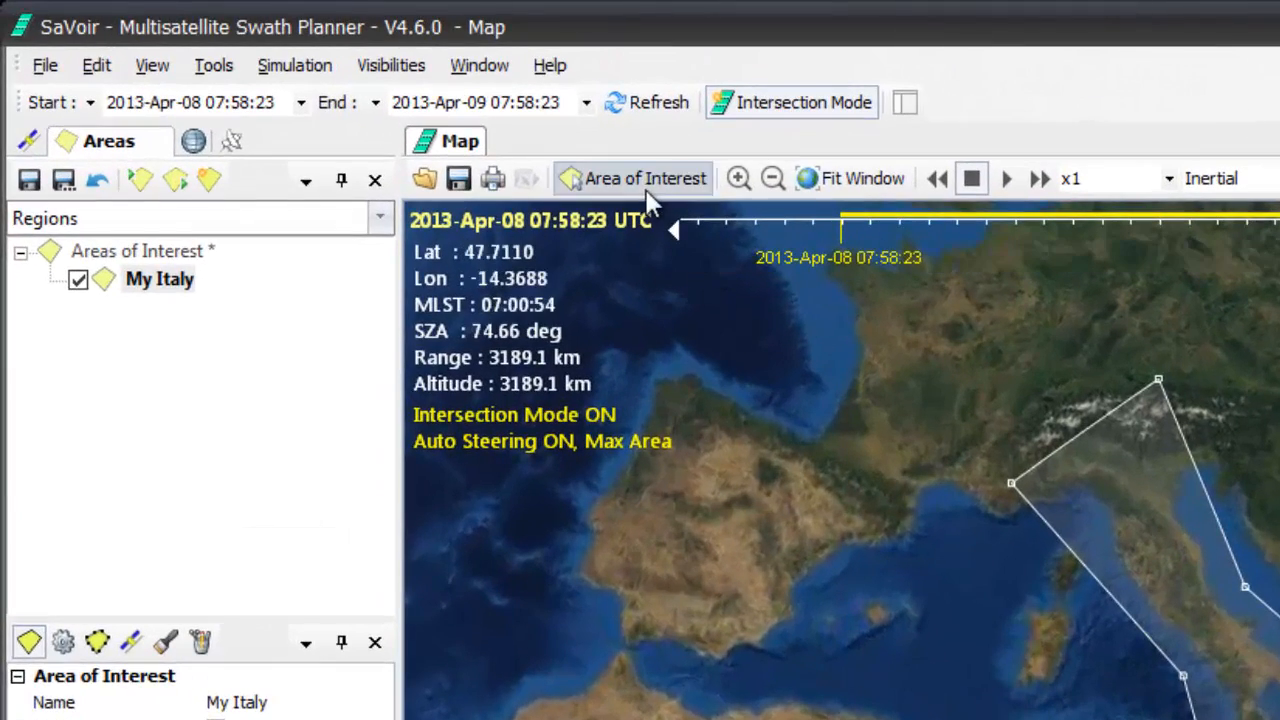
Draw a rectangular area of interest over northwest Africa from about N33.27, W9.51 to N27.63, E7.60, keeping the suggested name.
click(650, 182)
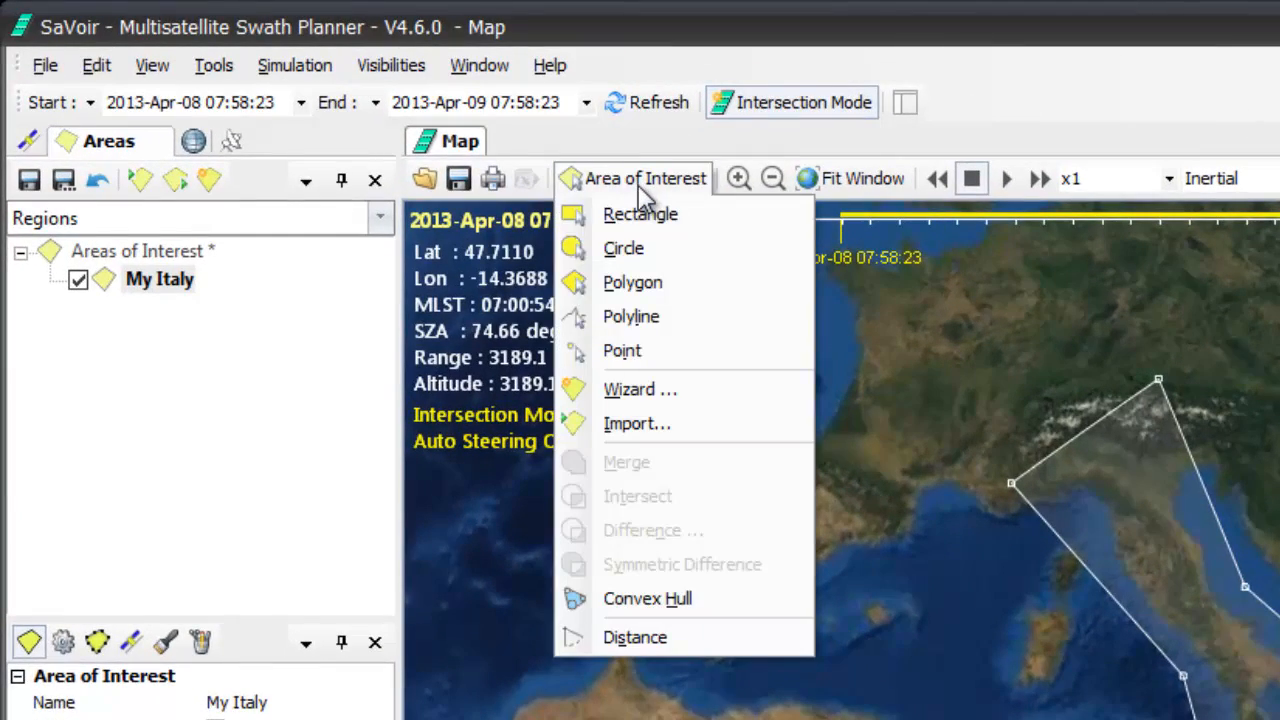
click(640, 216)
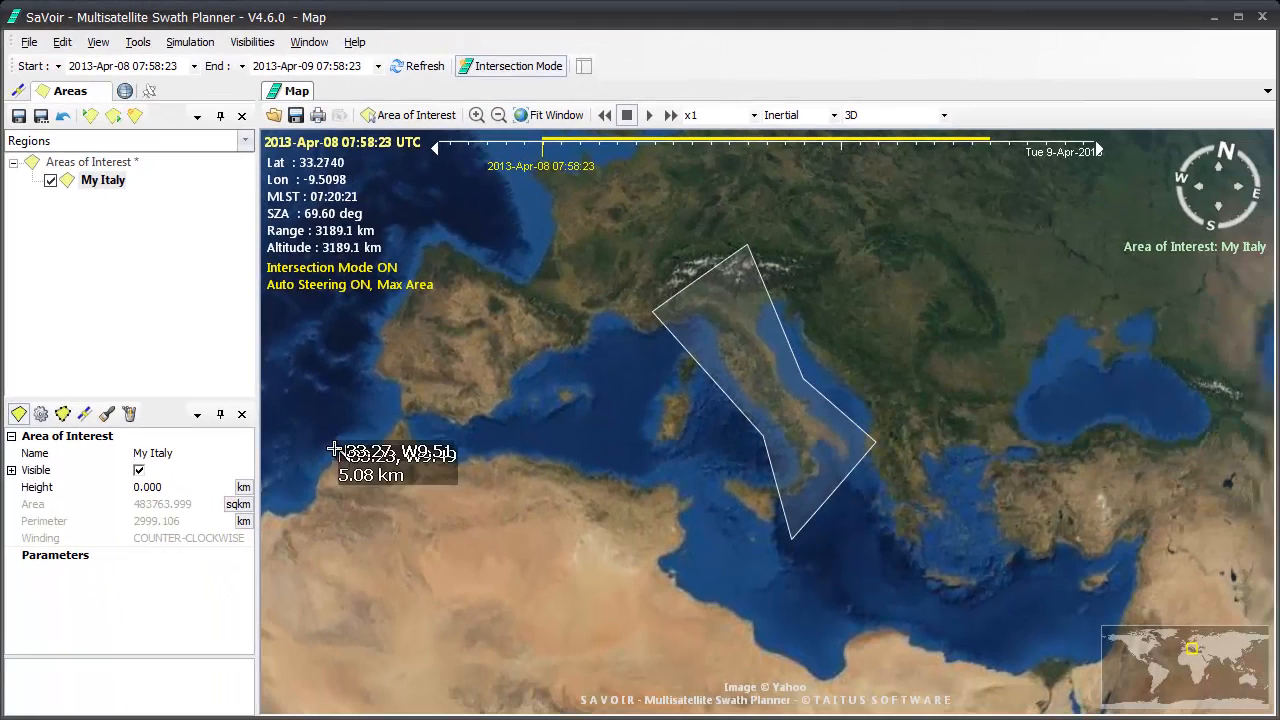
drag(333, 450, 580, 690)
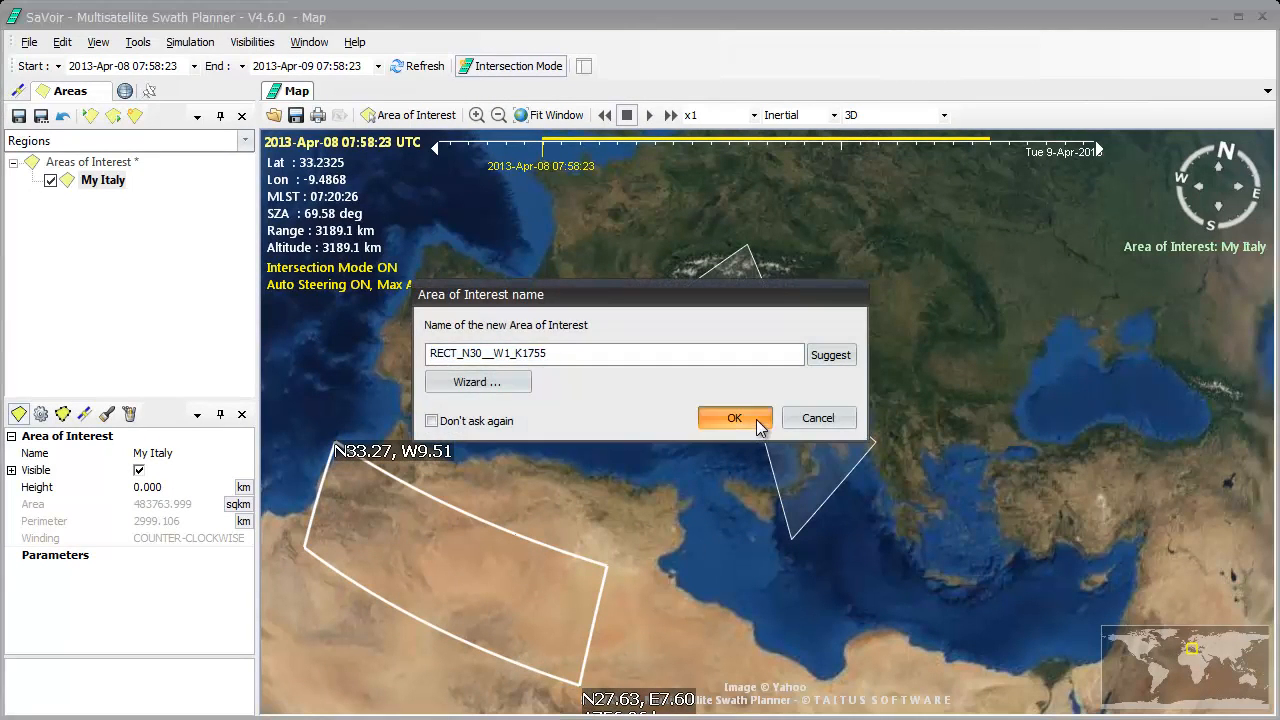
click(731, 417)
Draw a circular area of interest centred near N49.33, E22.96 with a radius of about 483 km, keeping the suggested name.
click(400, 118)
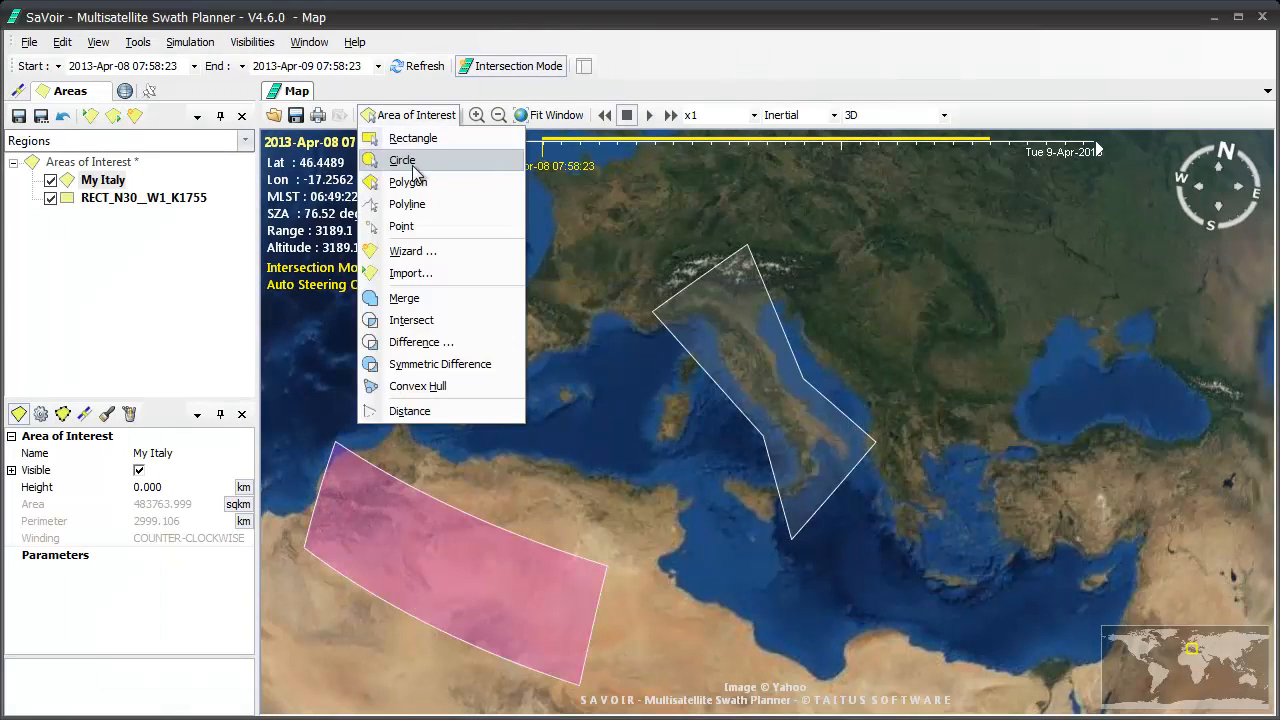
click(415, 165)
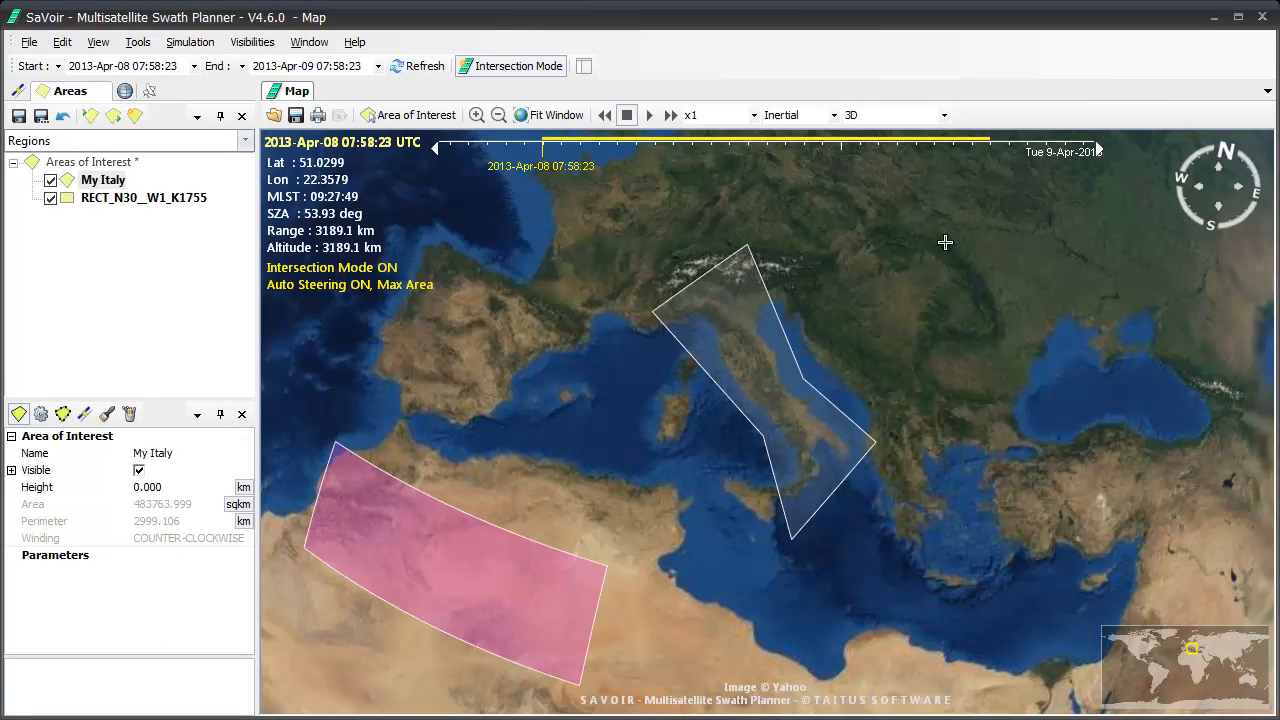
drag(945, 245, 959, 345)
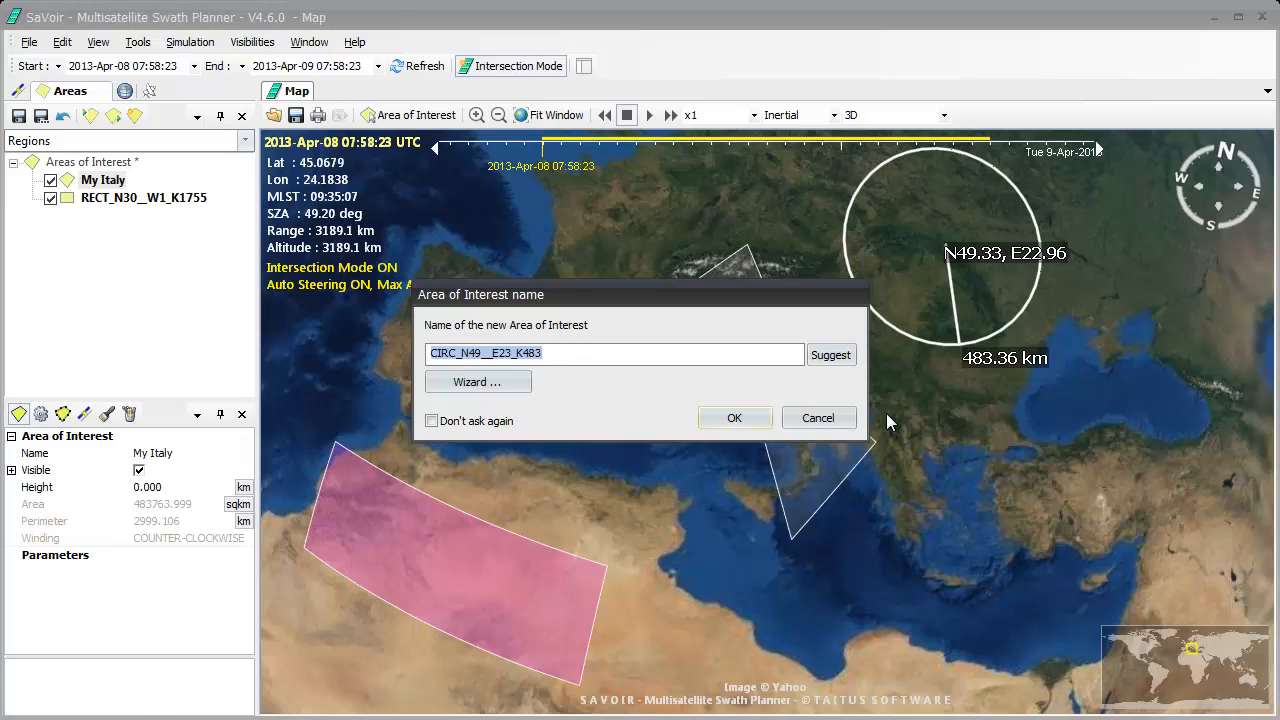
click(734, 417)
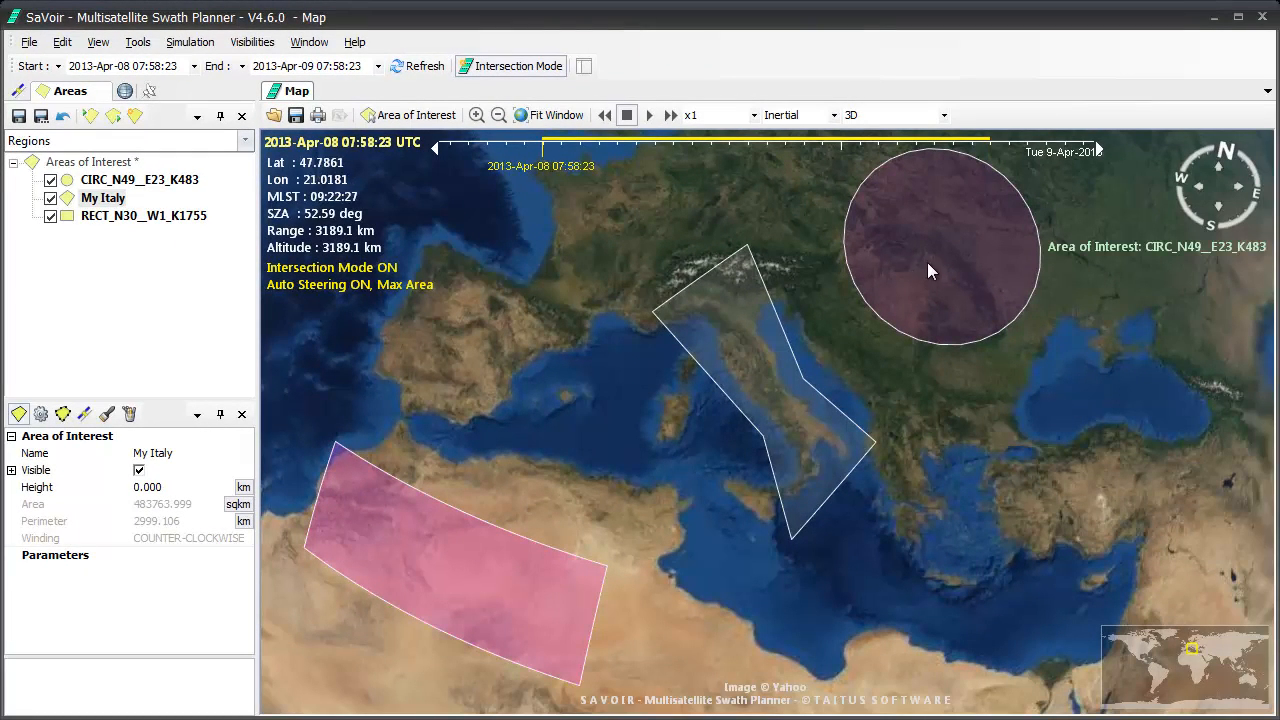
Change the colour of the circular area of interest to teal.
right_click(936, 248)
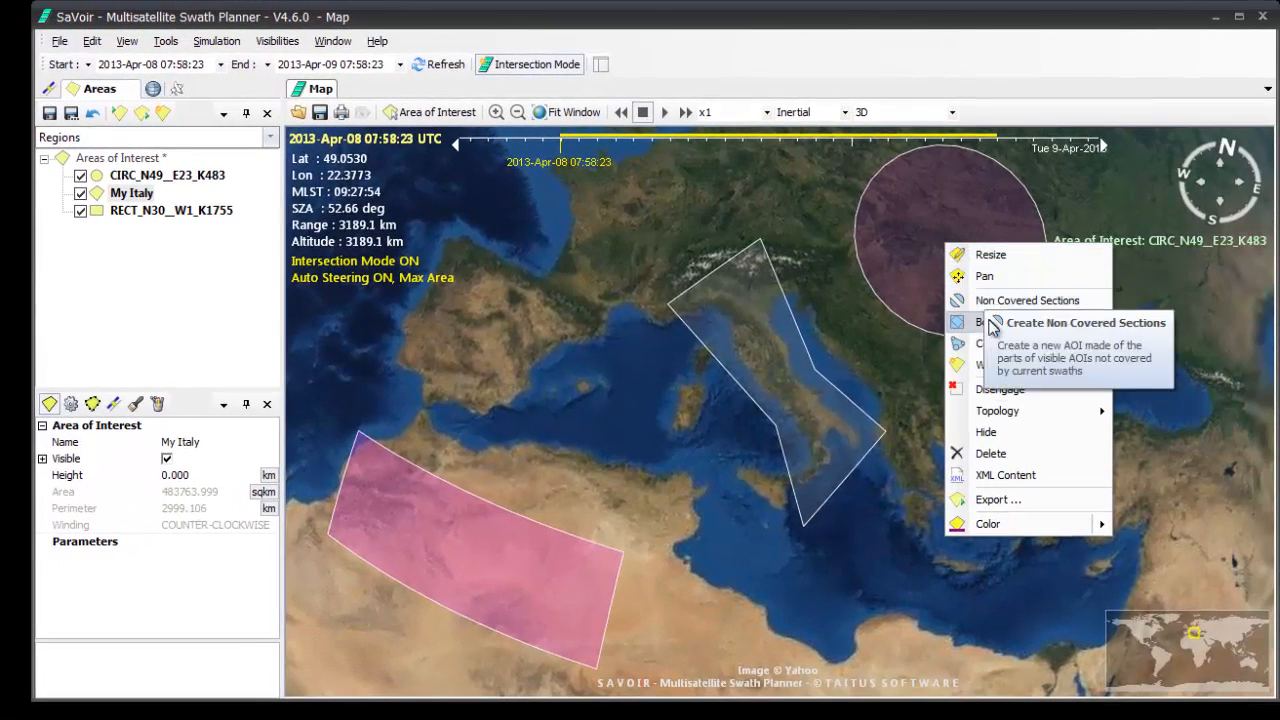
mouse_move(965, 527)
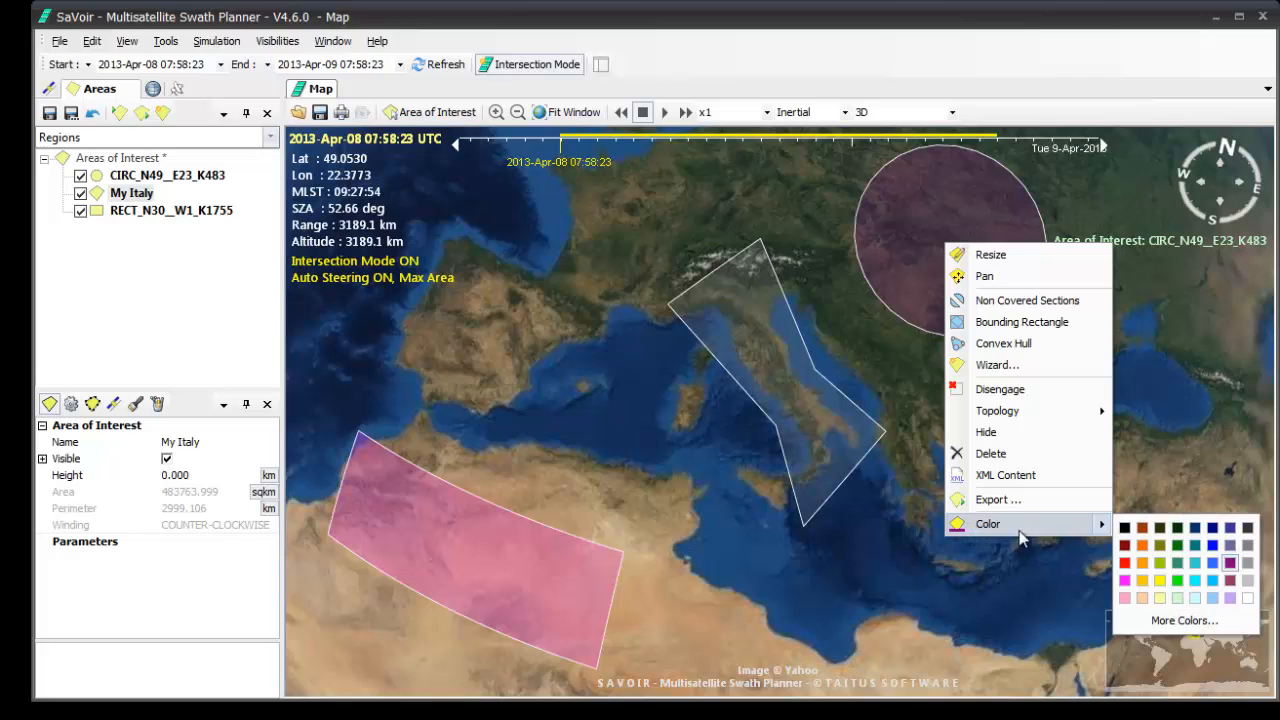
click(1190, 563)
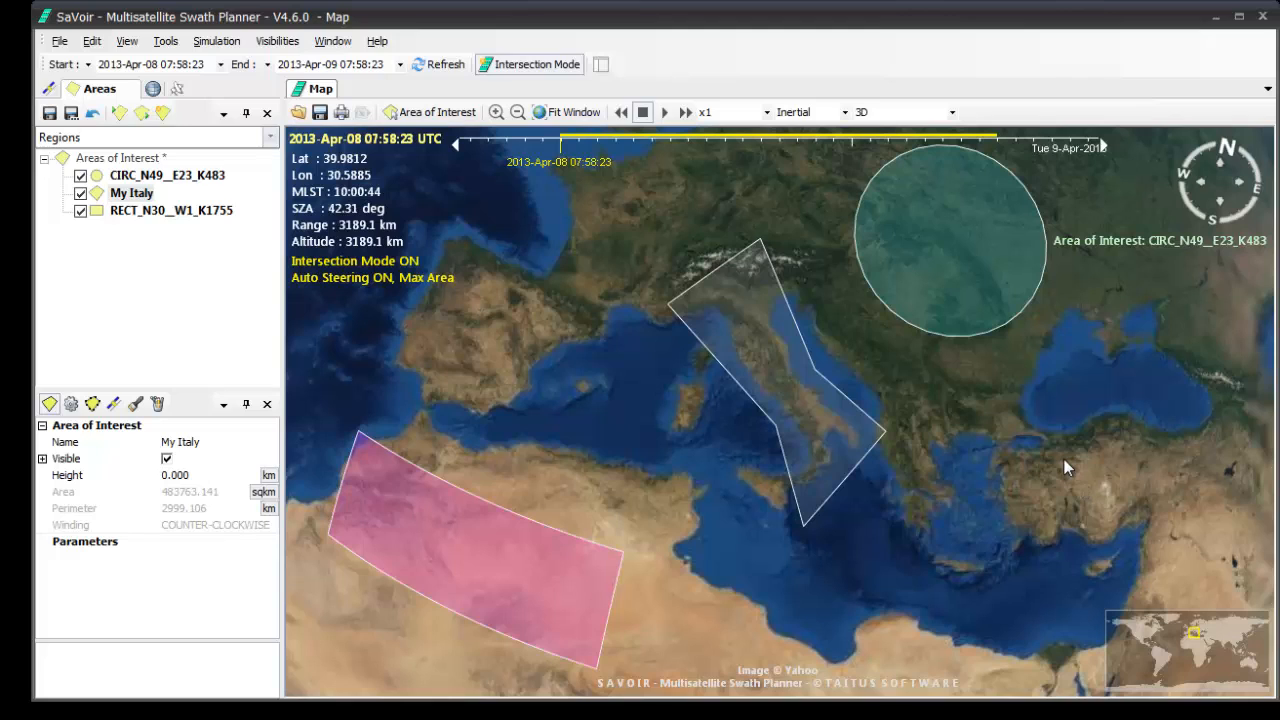
Resize the rectangular area over northwest Africa by moving its northeast corner out to the Mediterranean near Tunisia.
right_click(480, 566)
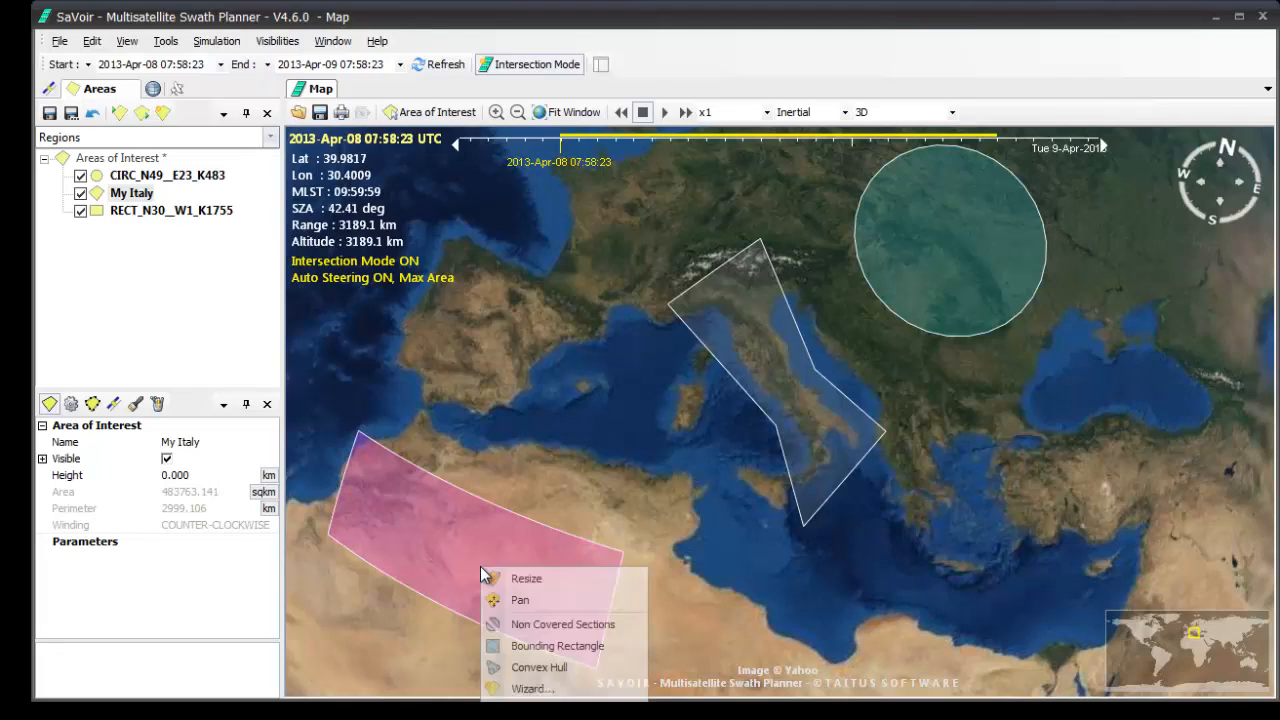
click(513, 573)
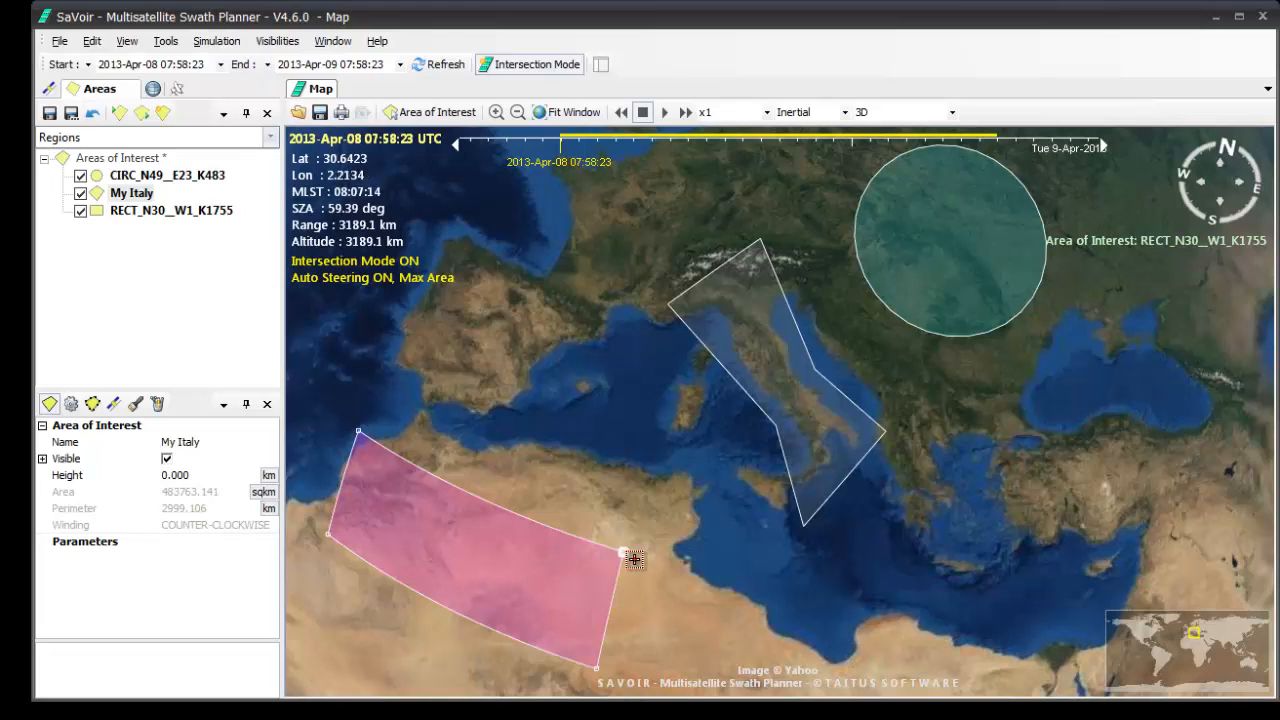
drag(626, 555, 679, 468)
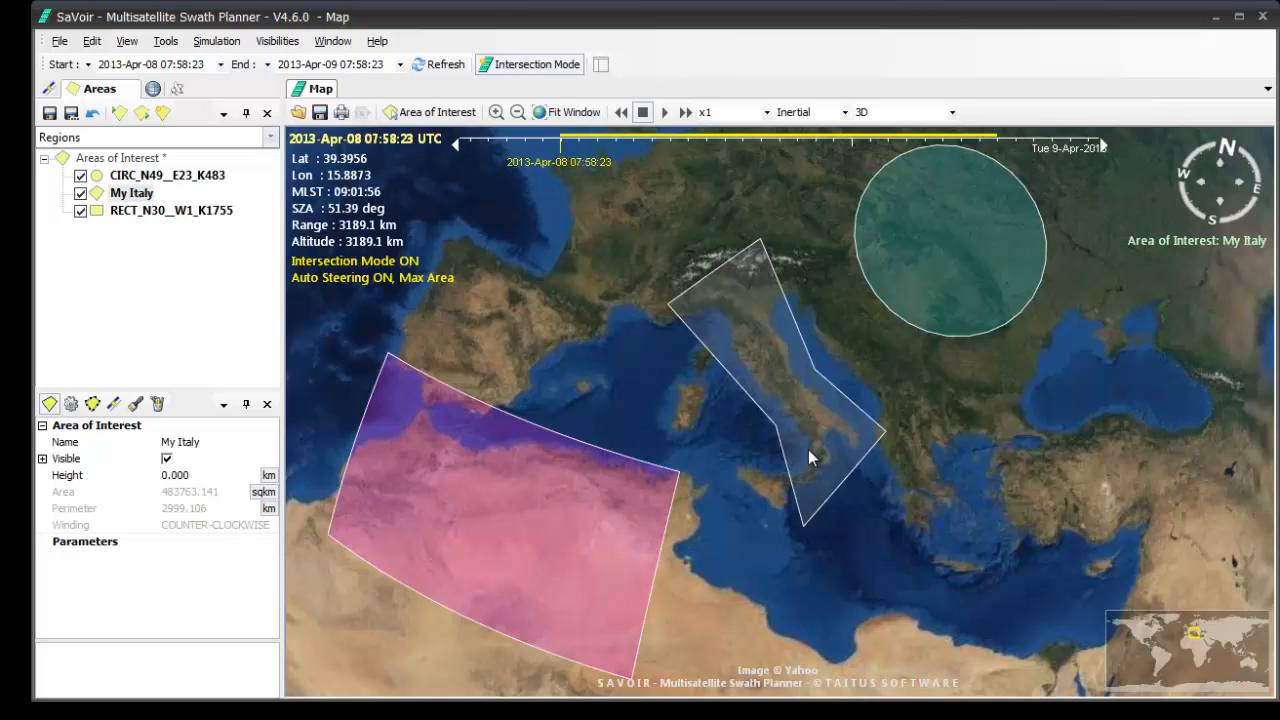
Resize the My Italy polygon by moving its six vertices inward so it fits the Italian peninsula more tightly.
right_click(783, 370)
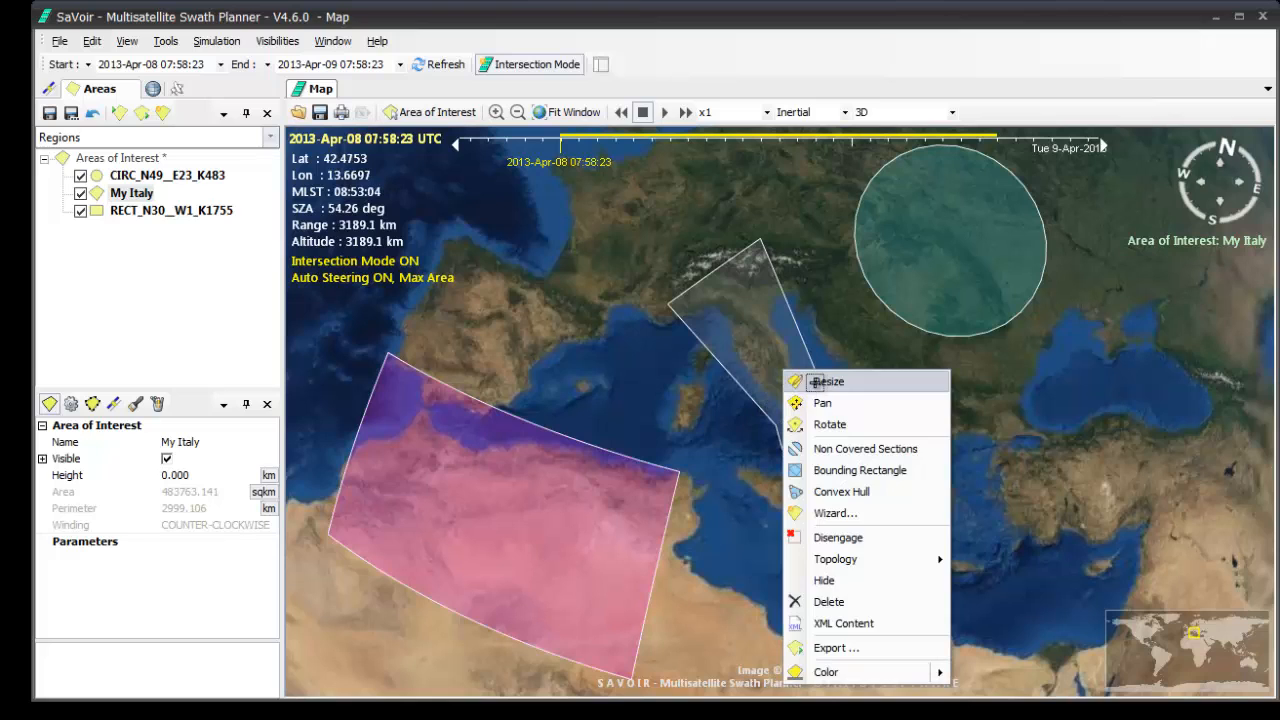
click(812, 384)
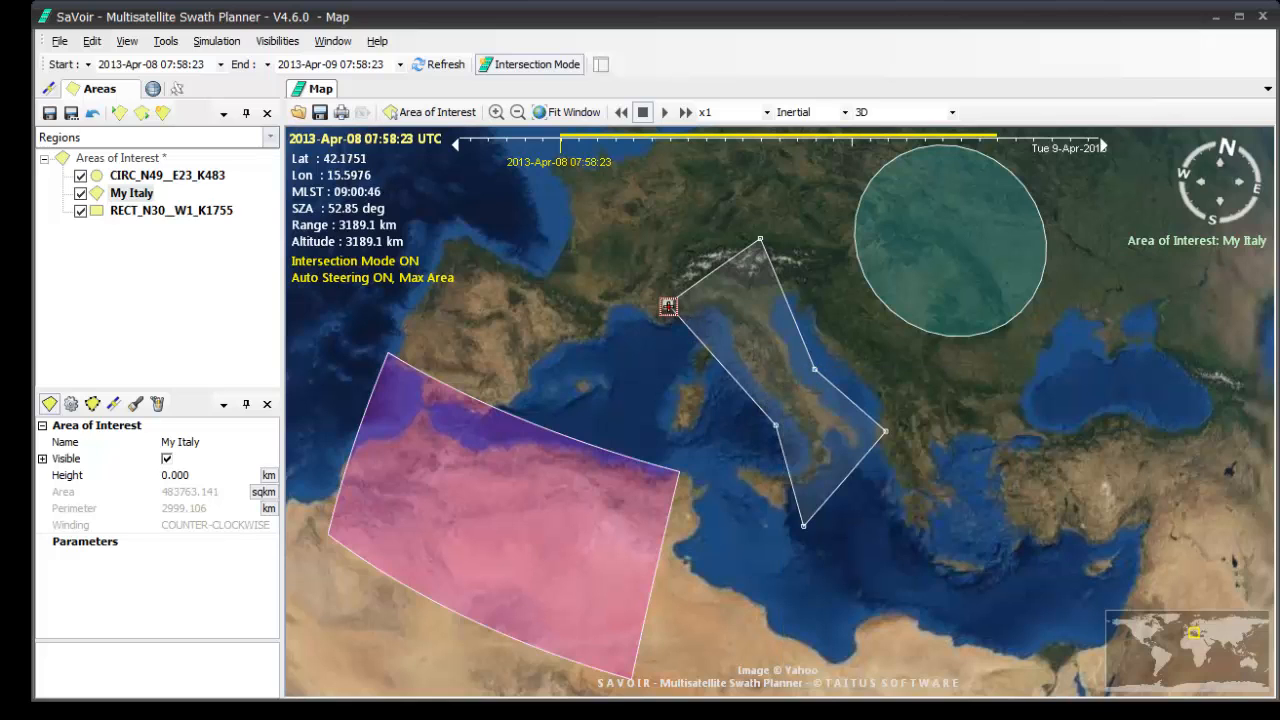
drag(668, 306, 680, 292)
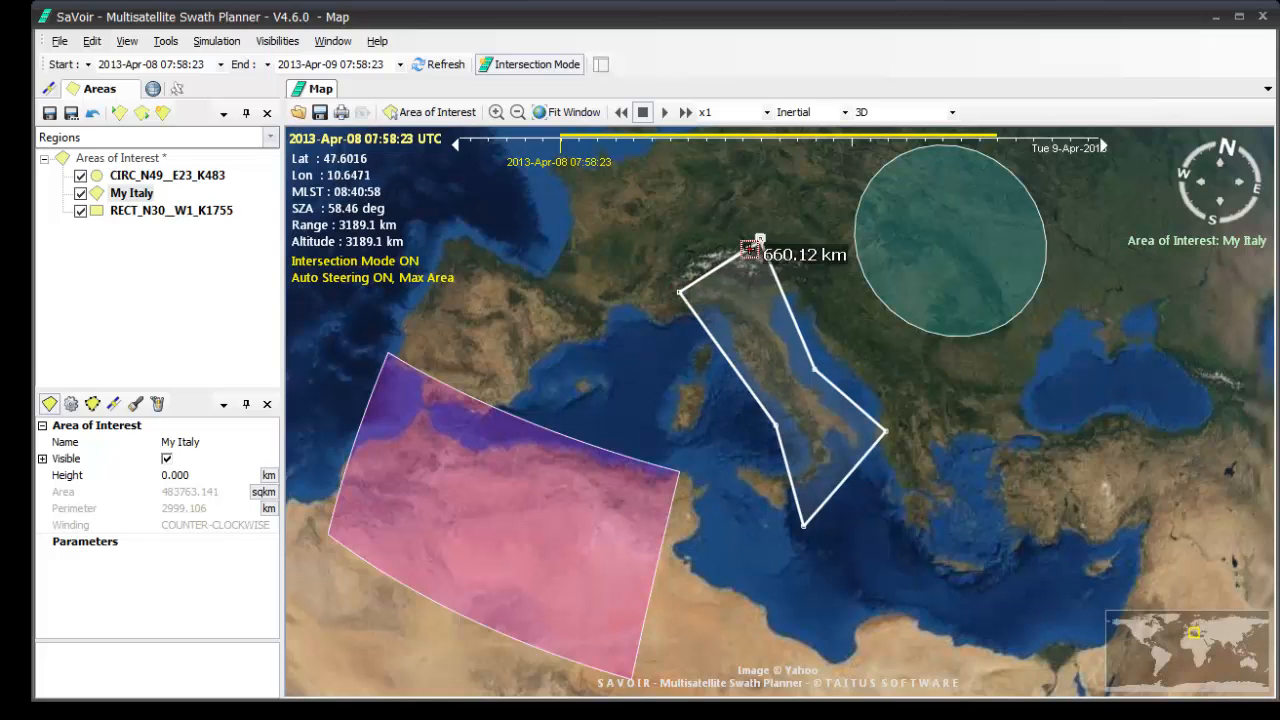
drag(750, 250, 735, 247)
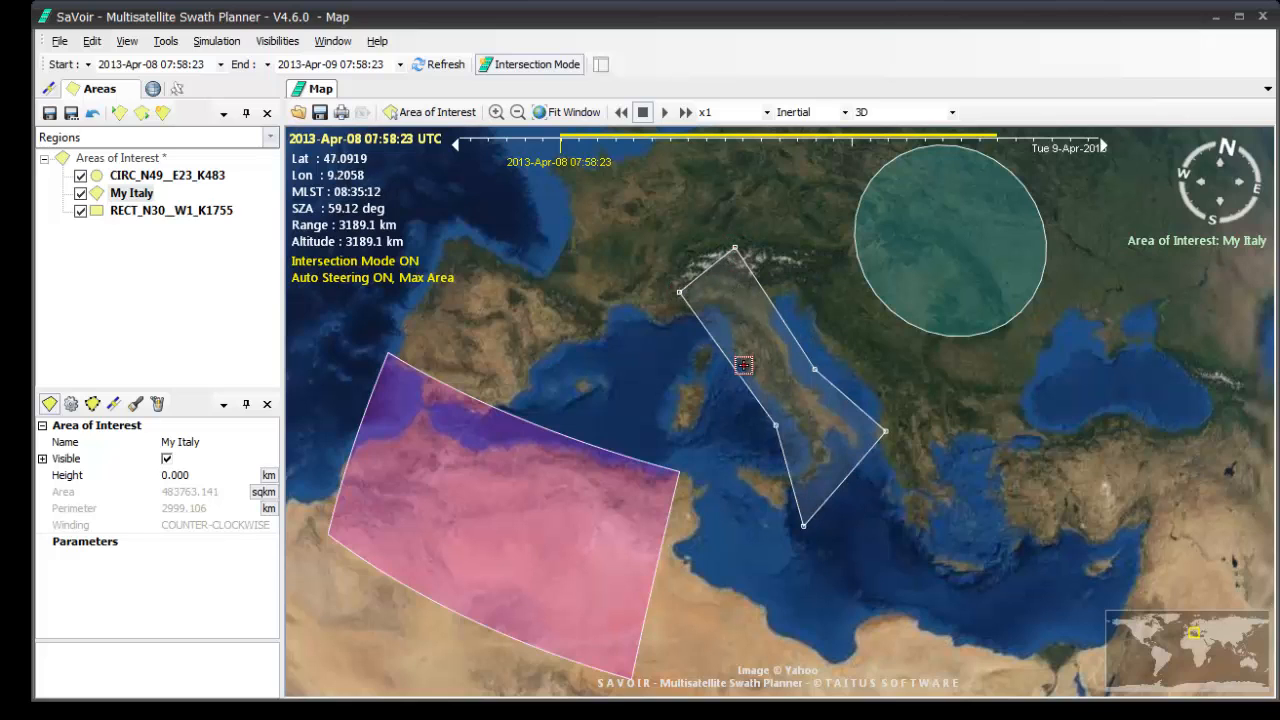
drag(775, 425, 777, 405)
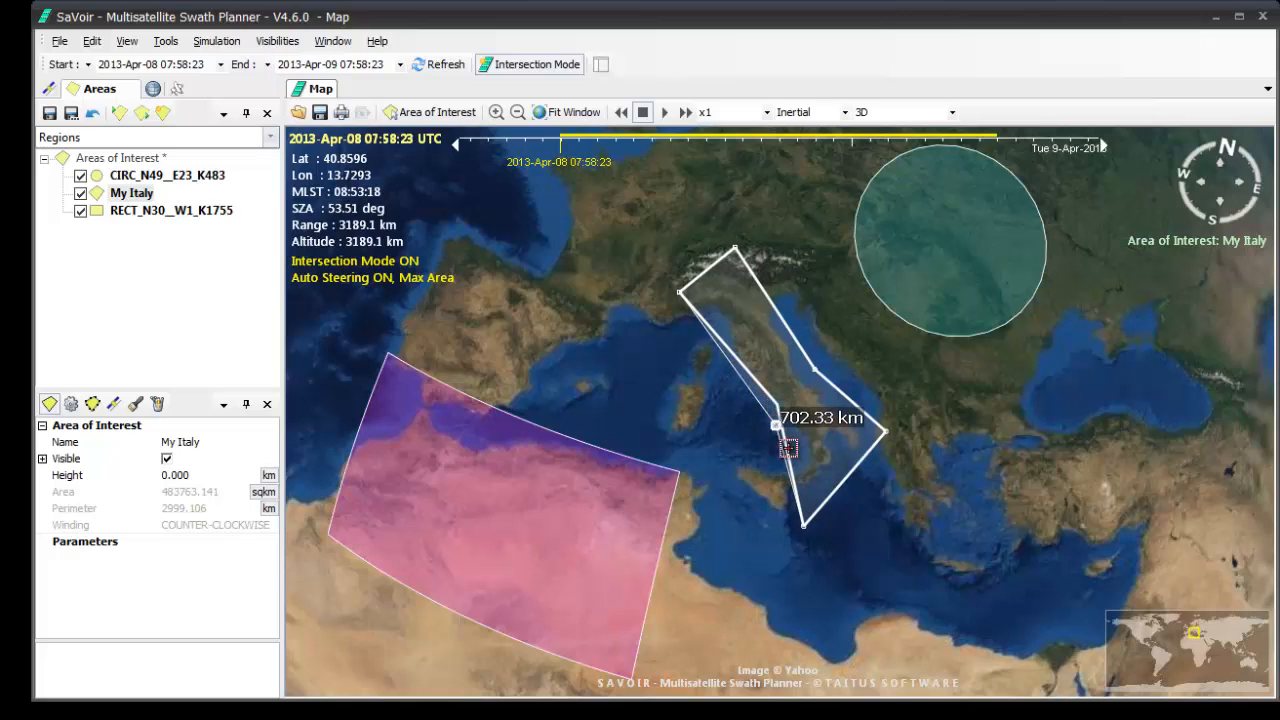
drag(801, 523, 823, 490)
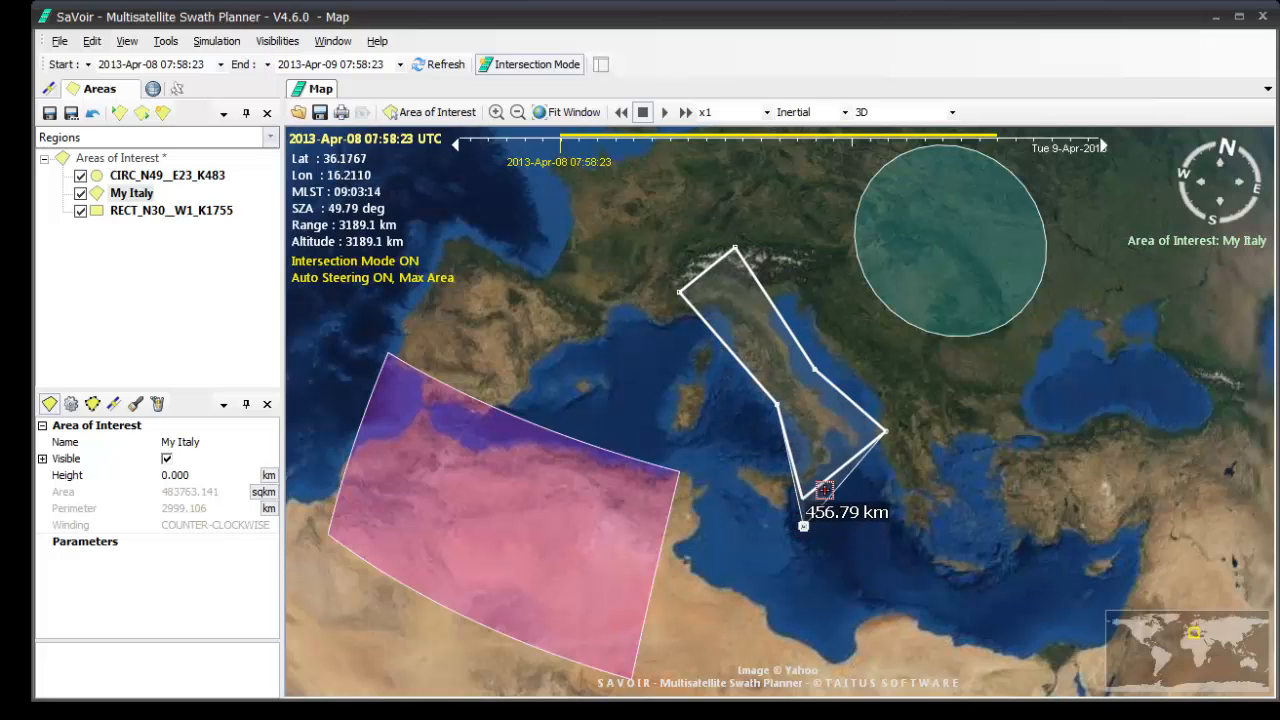
drag(885, 432, 867, 434)
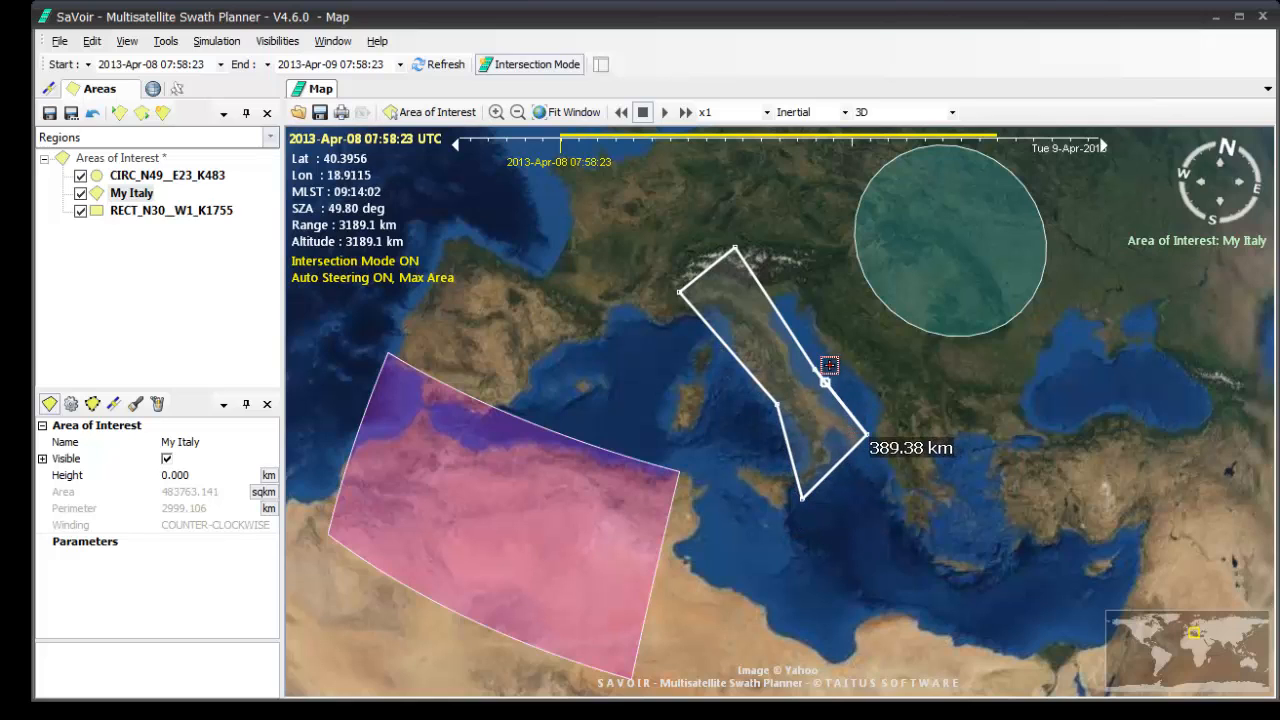
drag(814, 361, 801, 371)
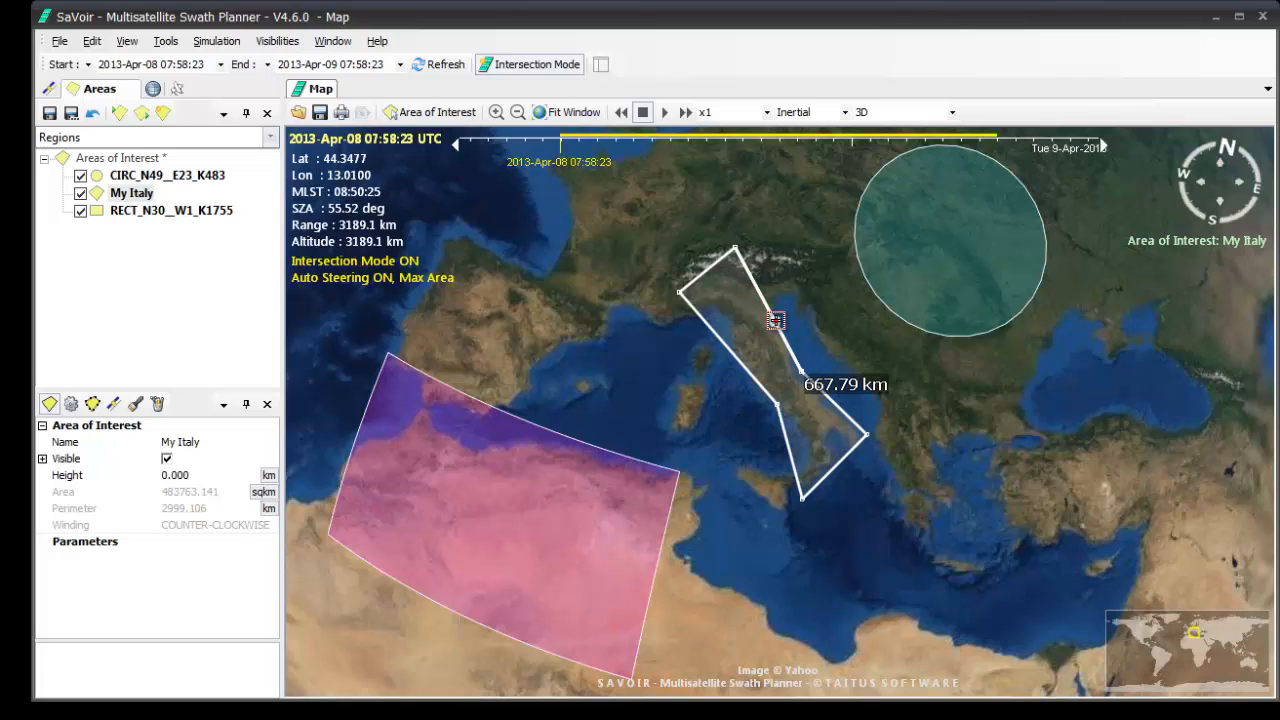
Add a vertex on My Italy's northeastern edge, pull it out past the northern Adriatic, and delete that vertex.
drag(774, 320, 797, 298)
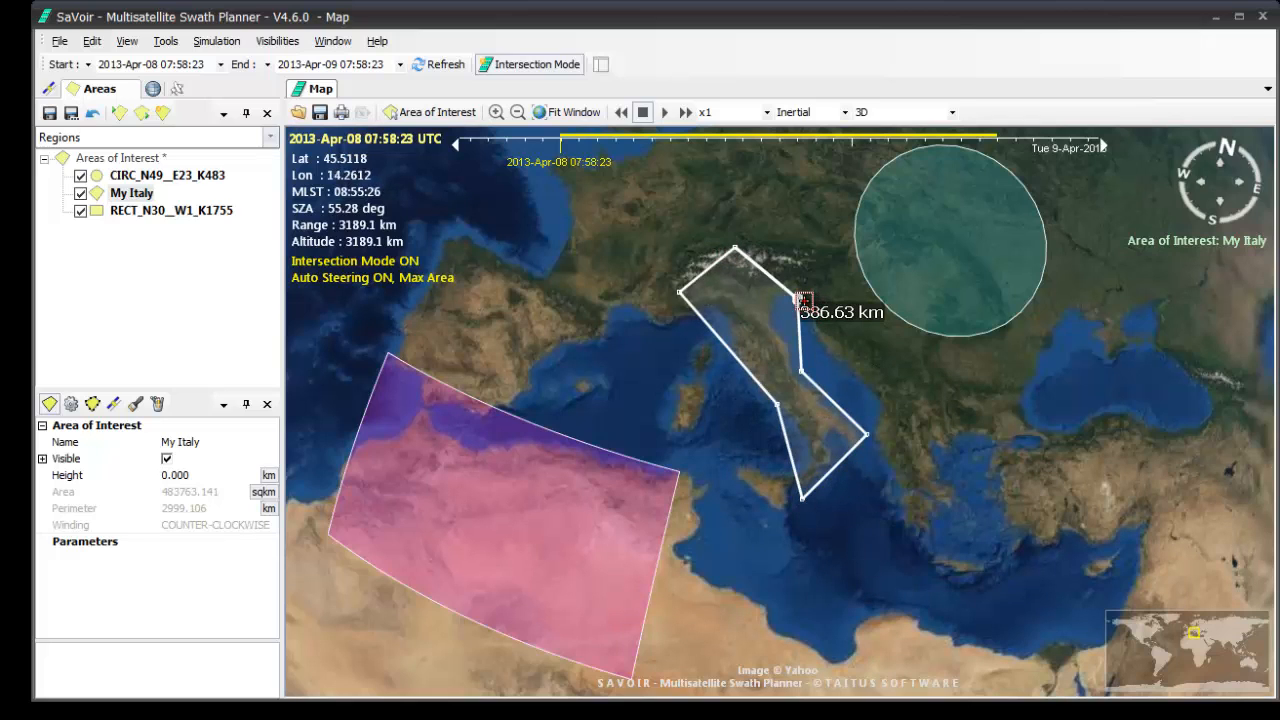
key(Delete)
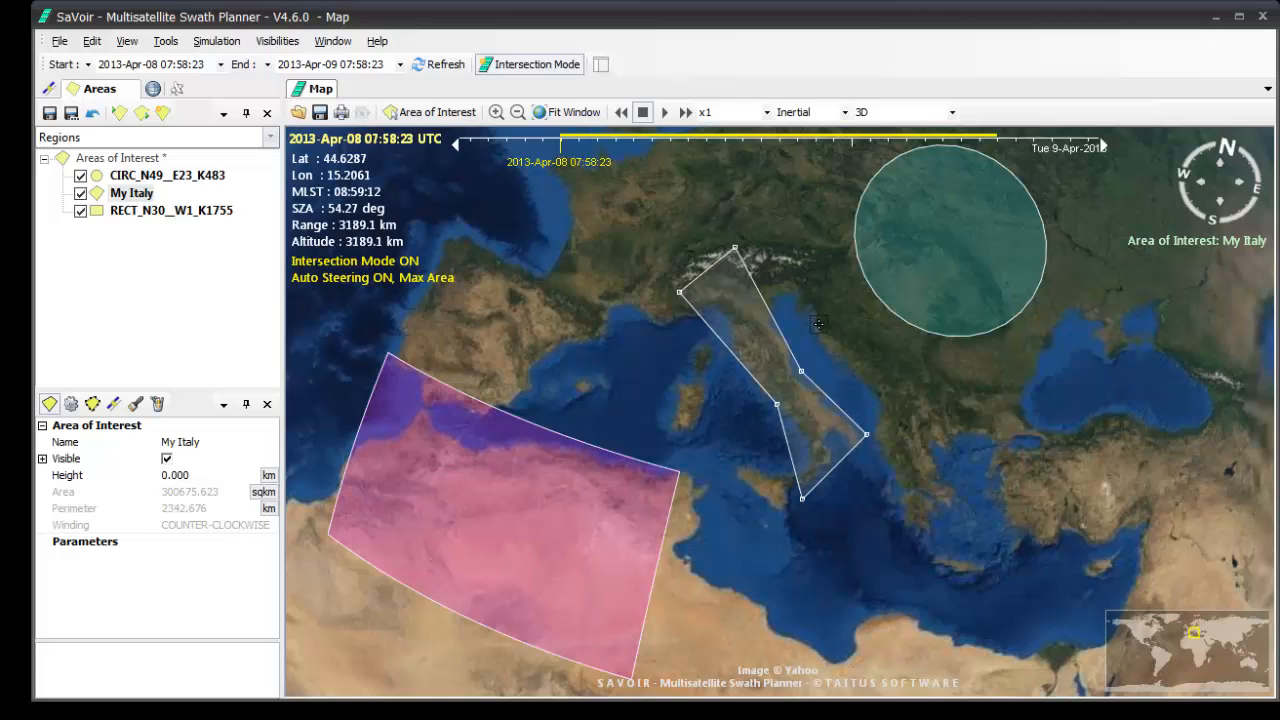
Pan the circular area of interest from eastern Europe to eastern Turkey, south of the Black Sea.
right_click(962, 270)
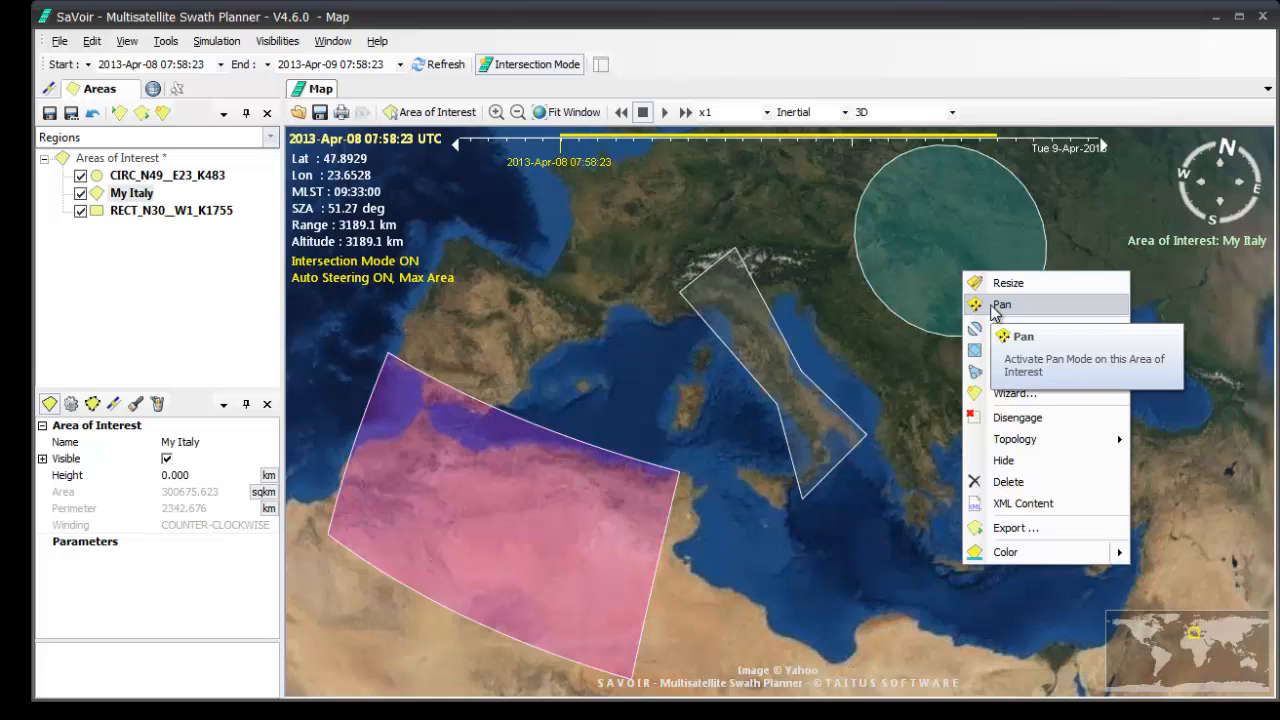
click(992, 306)
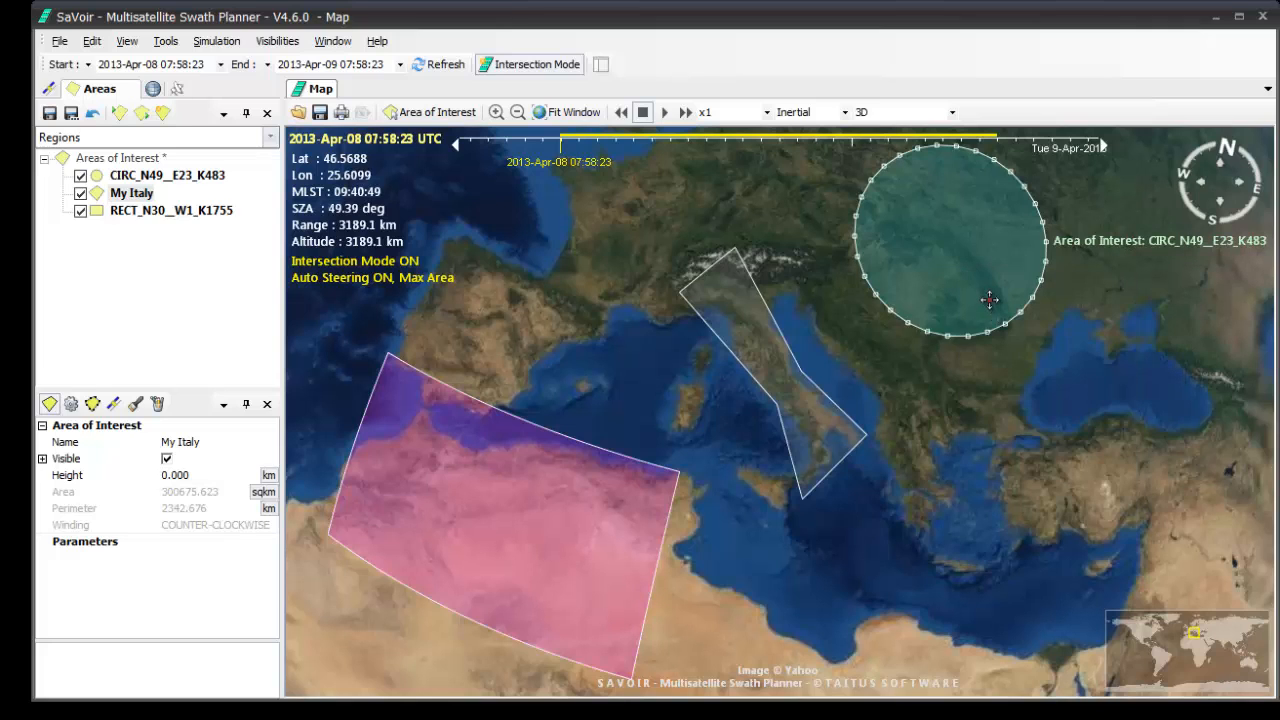
drag(990, 304, 1189, 536)
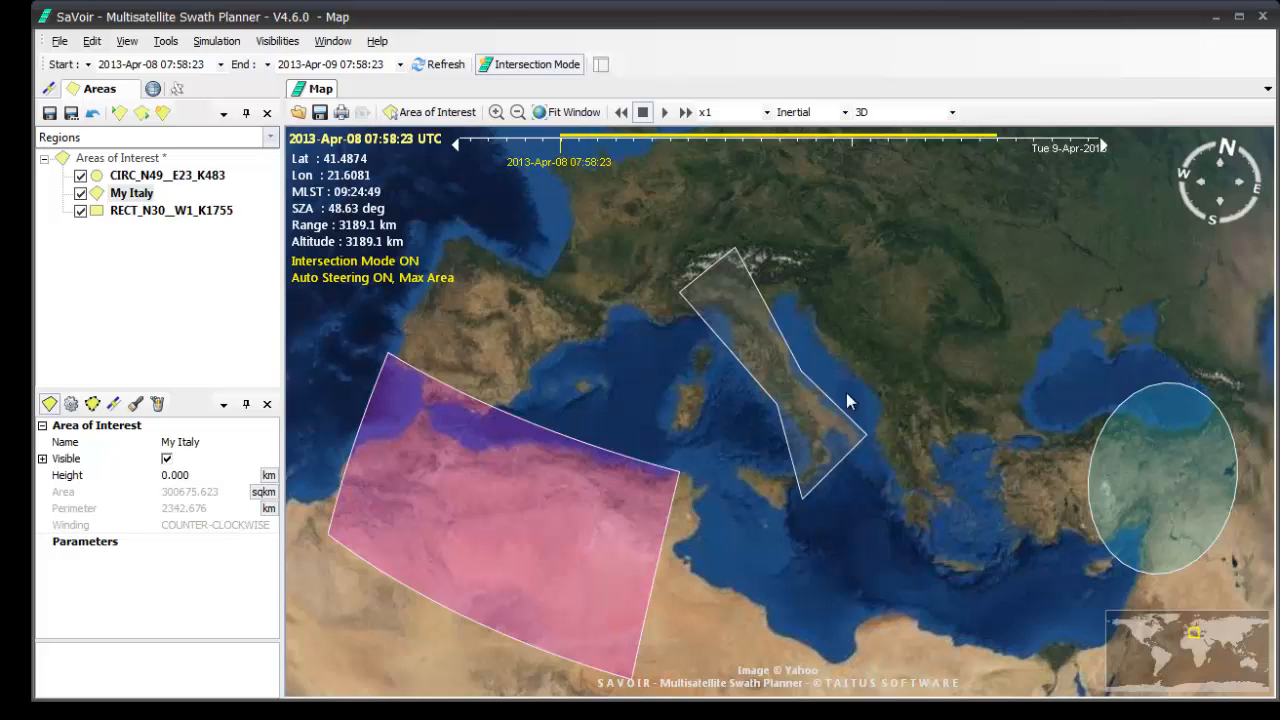
Rotate the My Italy polygon counter-clockwise so it runs roughly west to east from Sardinia to the Balkans.
right_click(769, 337)
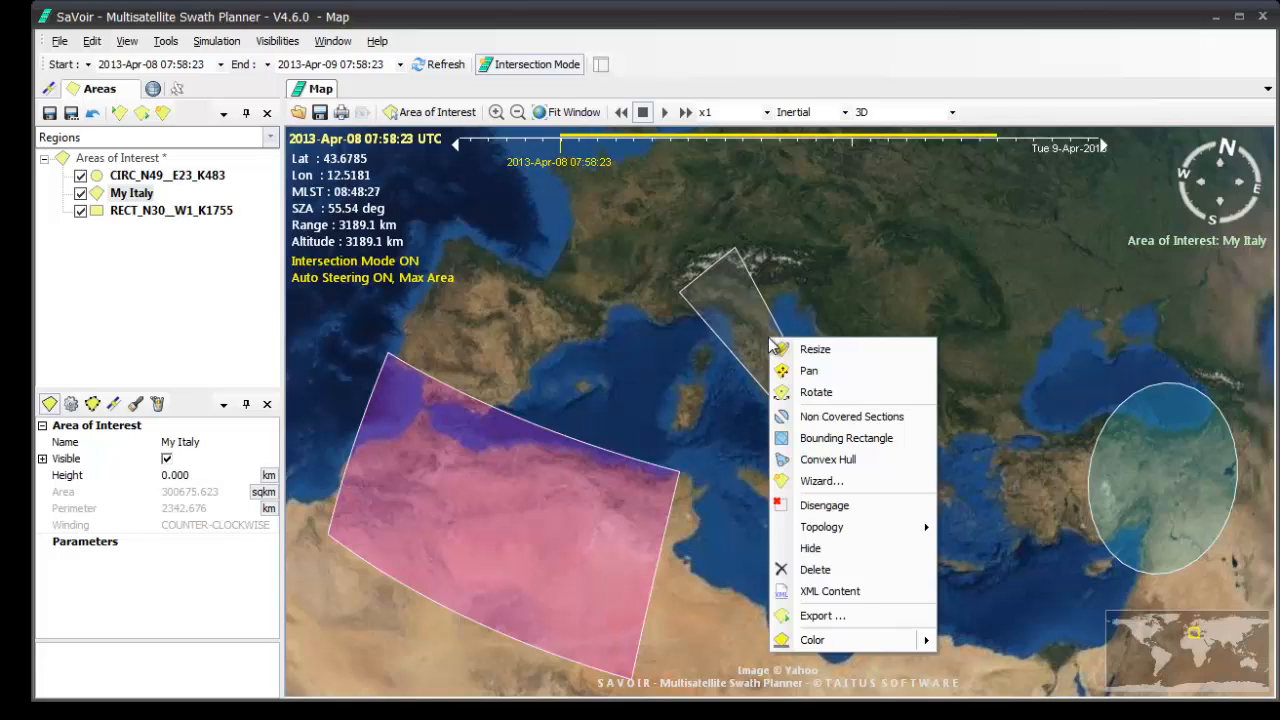
click(806, 392)
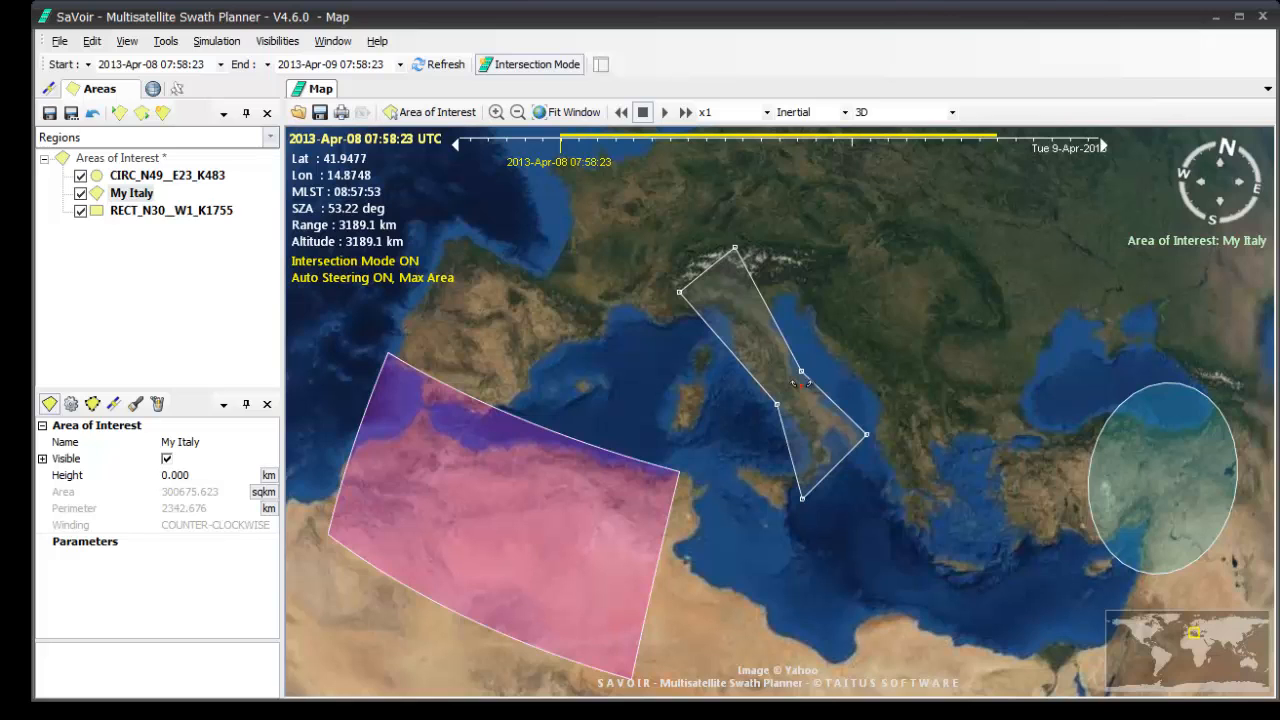
drag(800, 383, 823, 273)
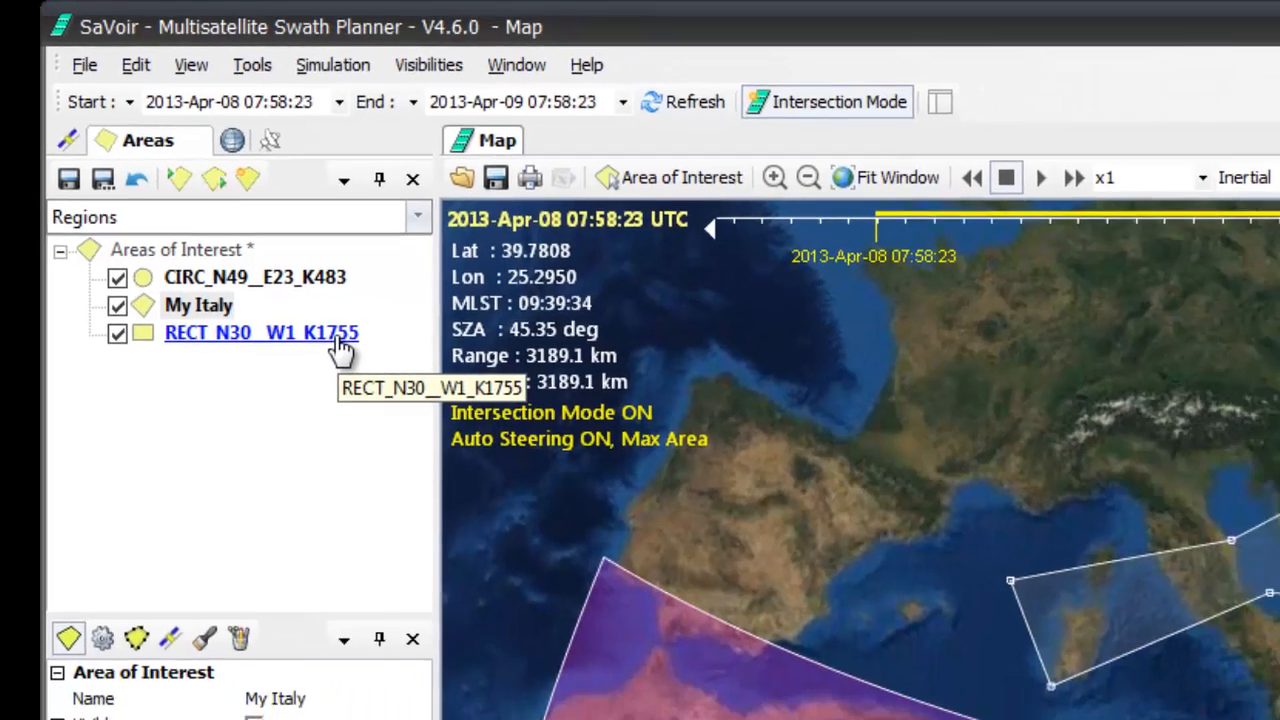
Delete the rectangular area of interest RECT_N30__W1_K1755 over northwest Africa.
right_click(495, 492)
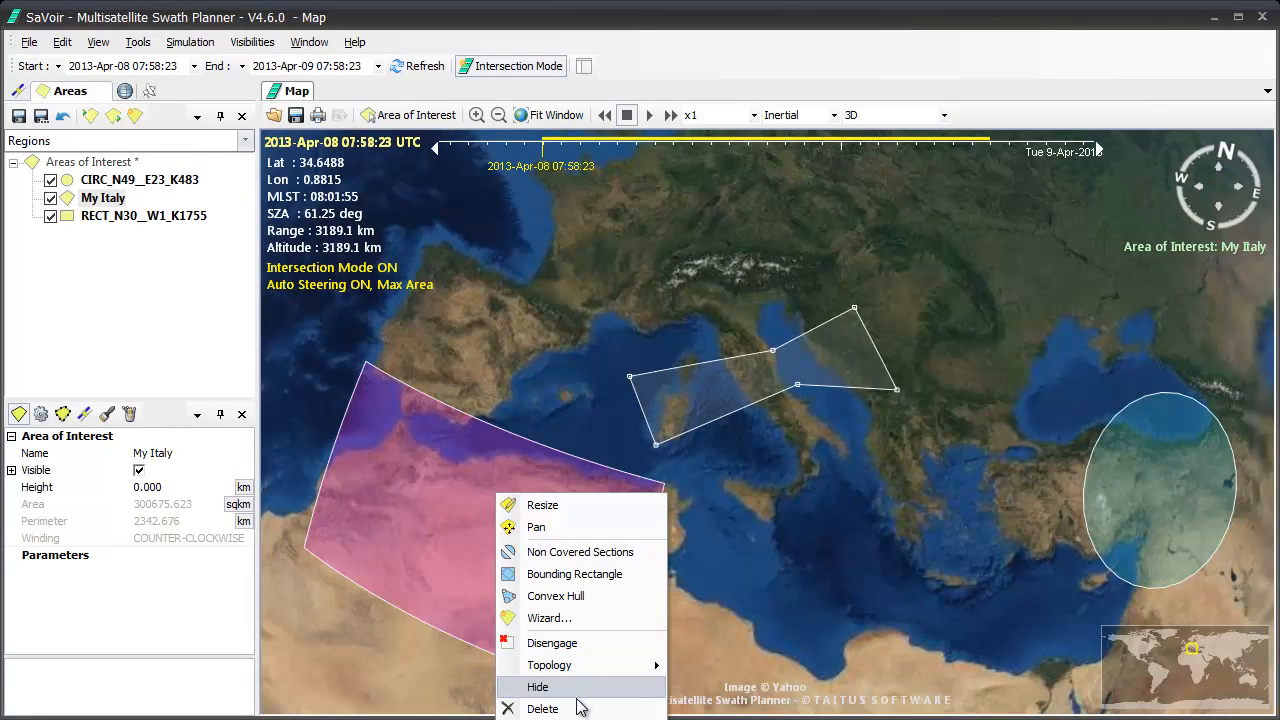
click(543, 709)
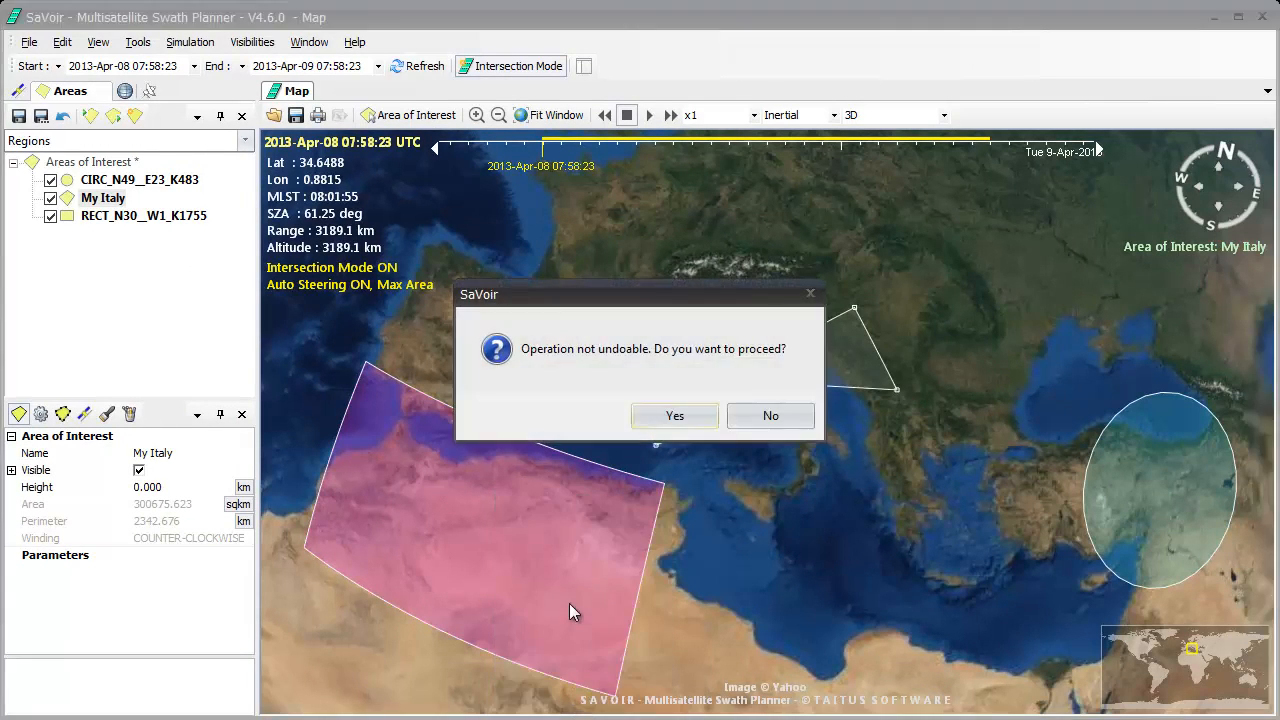
click(672, 420)
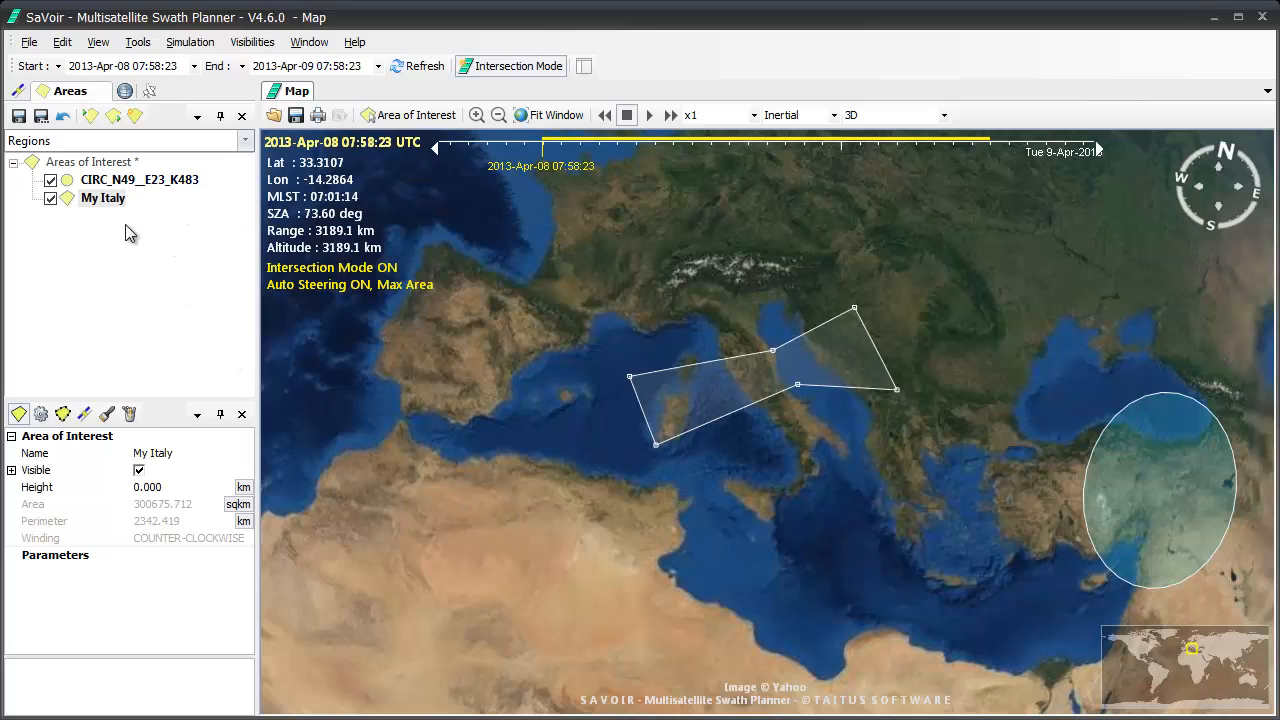
Hide the circular area of interest CIRC_N49__E23_K483 on the map and show it again.
click(50, 180)
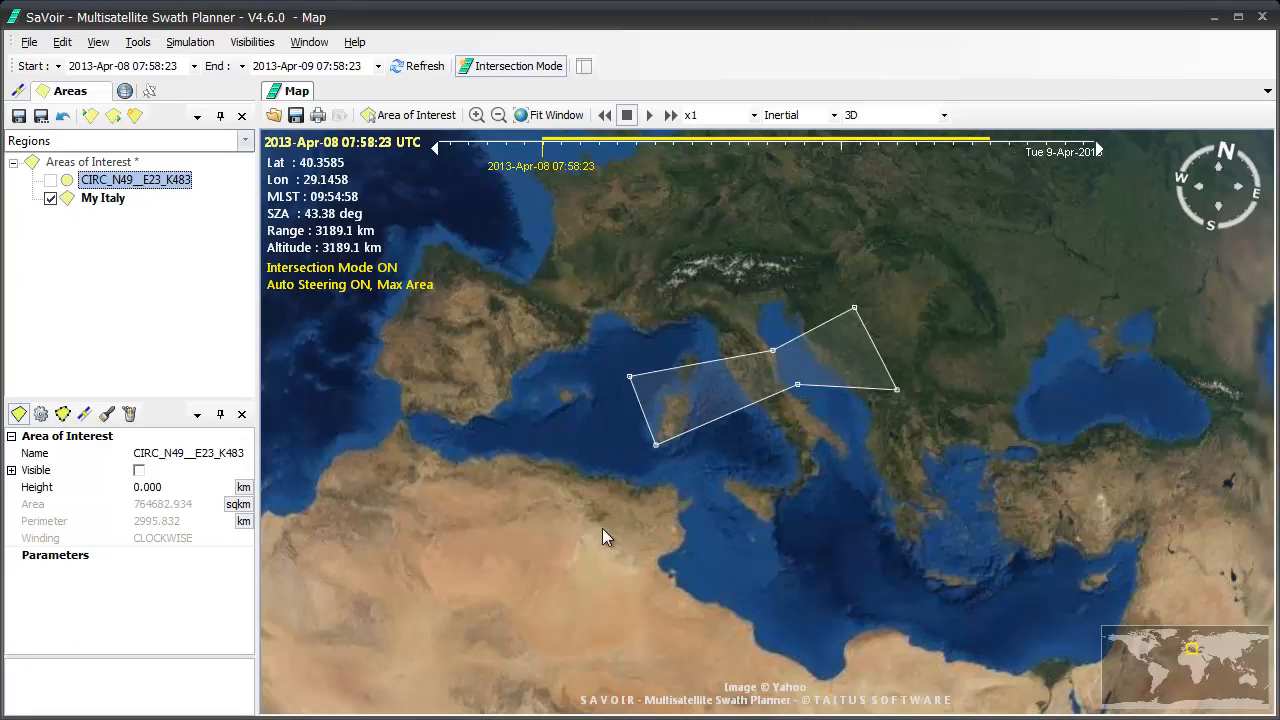
click(49, 181)
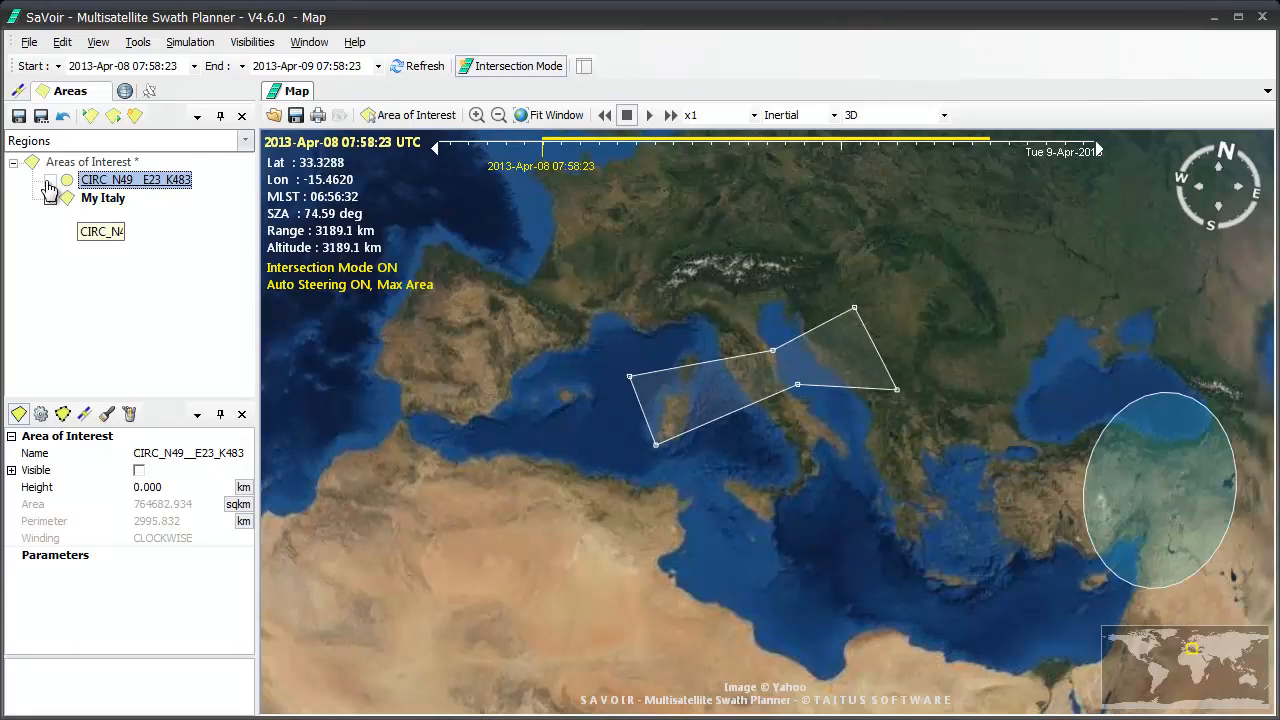